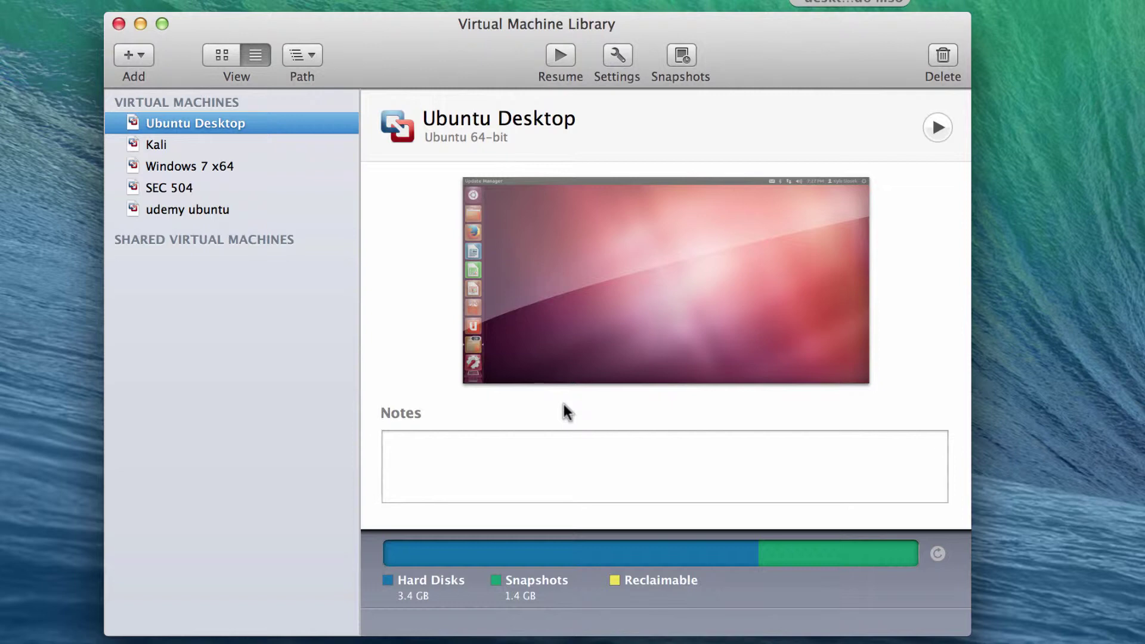
# Start creating a new virtual machine using the install from disc or image method
pyautogui.click(142, 56)
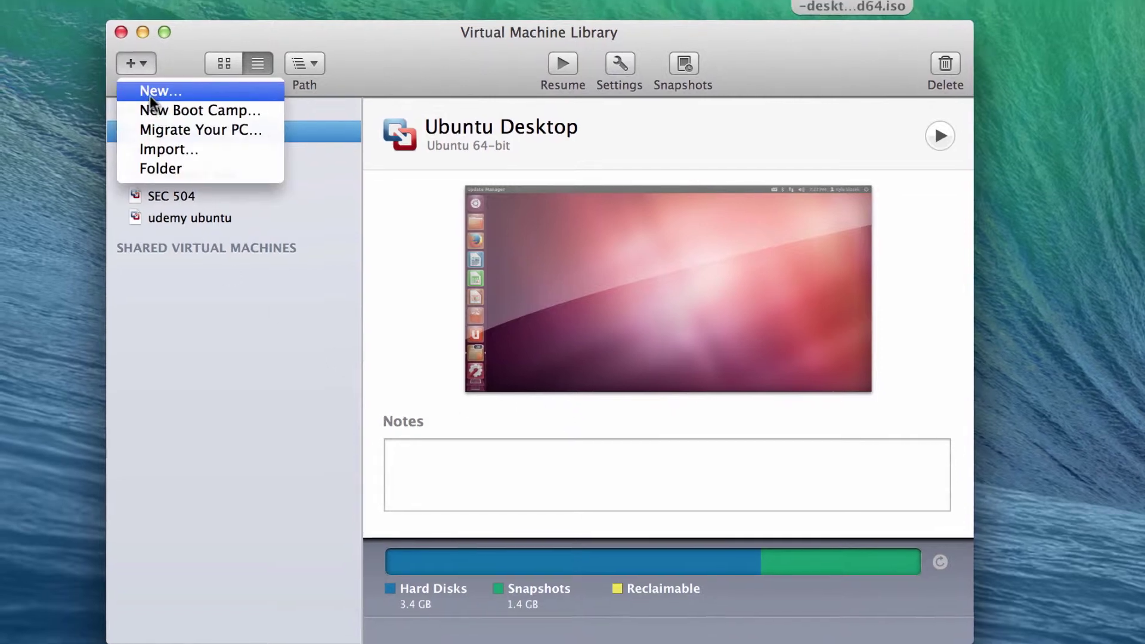
pyautogui.click(149, 85)
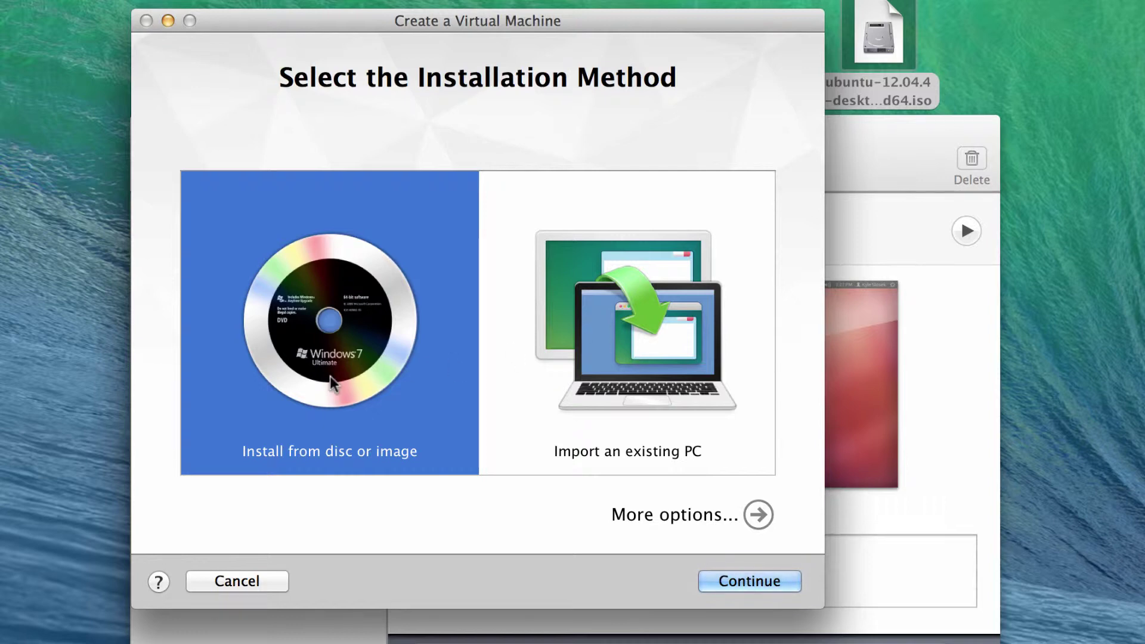
pyautogui.click(746, 580)
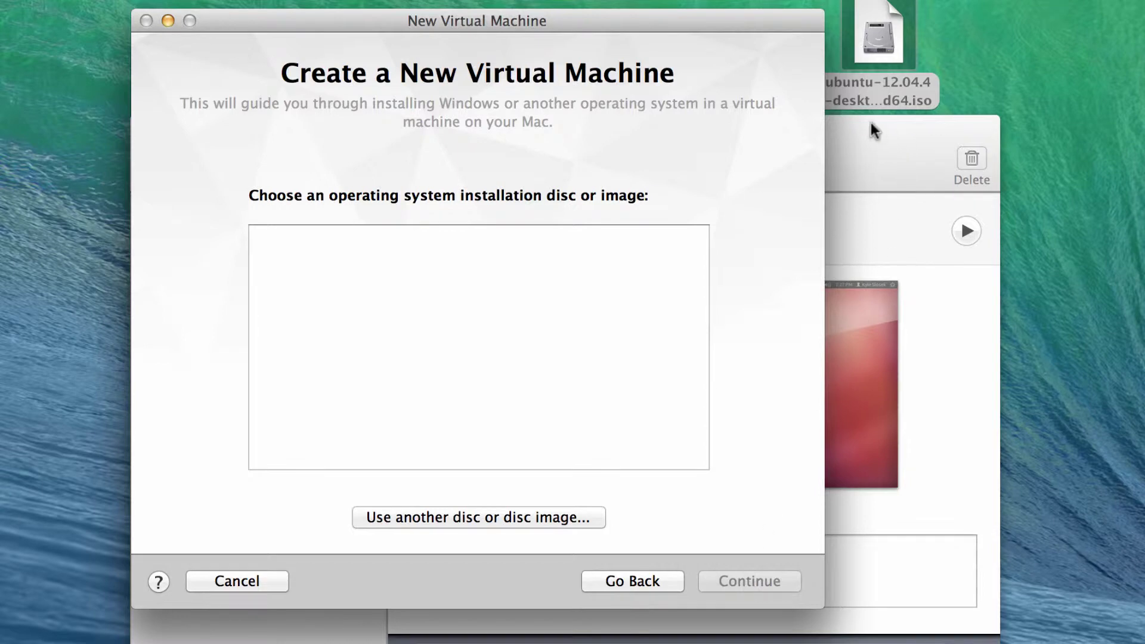
# Choose ubuntu-12.04.4-desktop-amd64.iso from the Desktop as the installation image and continue to Linux Easy Install
pyautogui.click(520, 518)
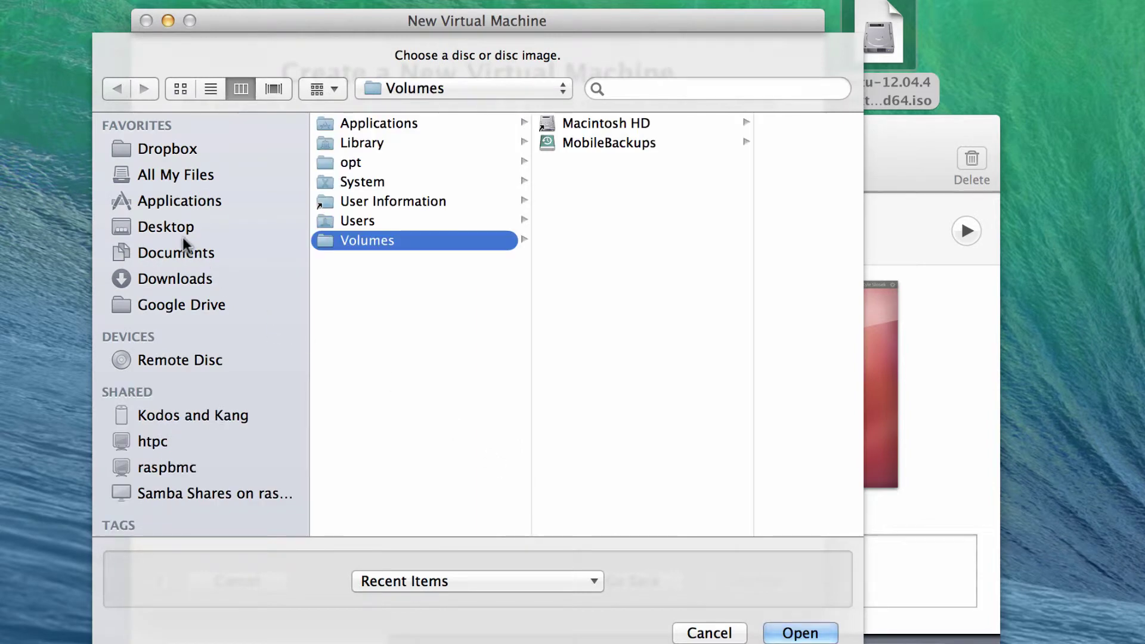
pyautogui.click(181, 225)
pyautogui.click(364, 127)
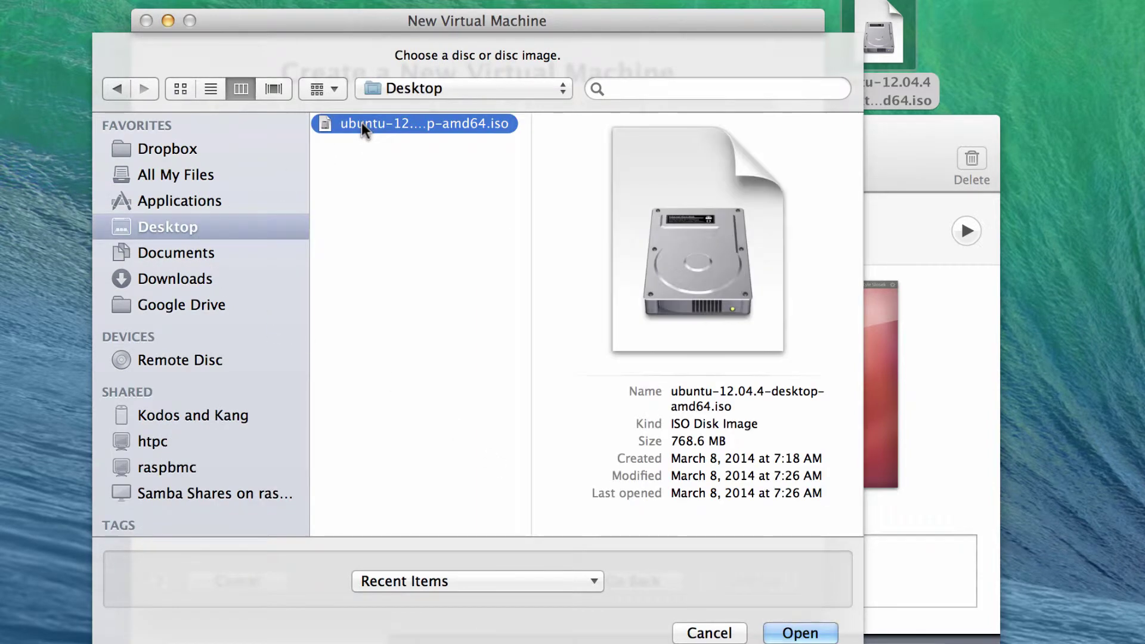
pyautogui.click(797, 631)
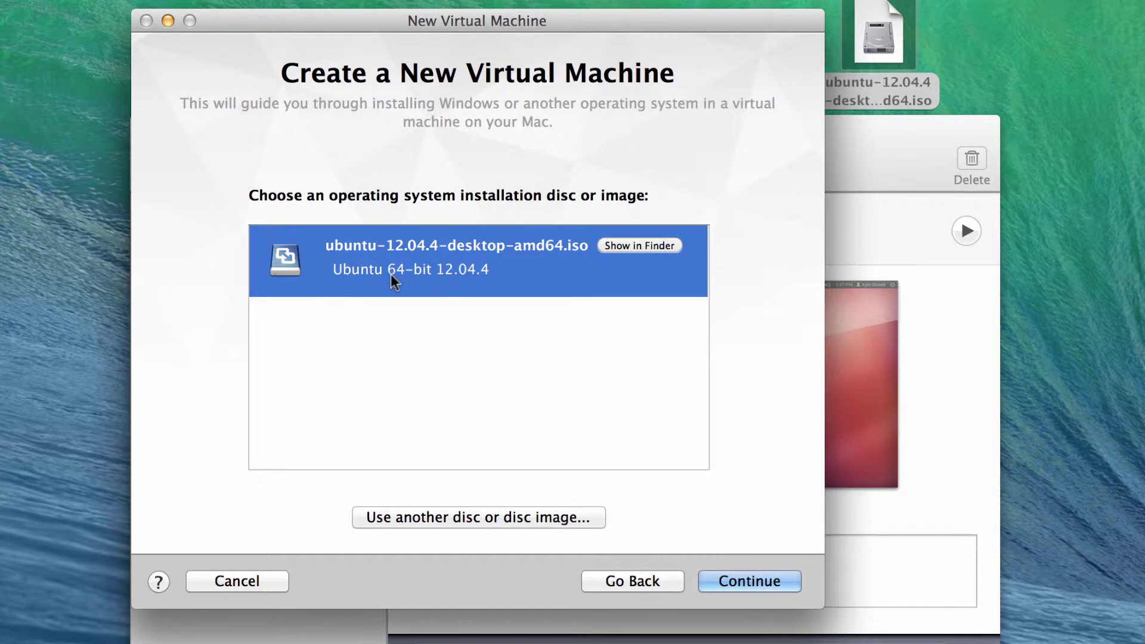
pyautogui.click(750, 580)
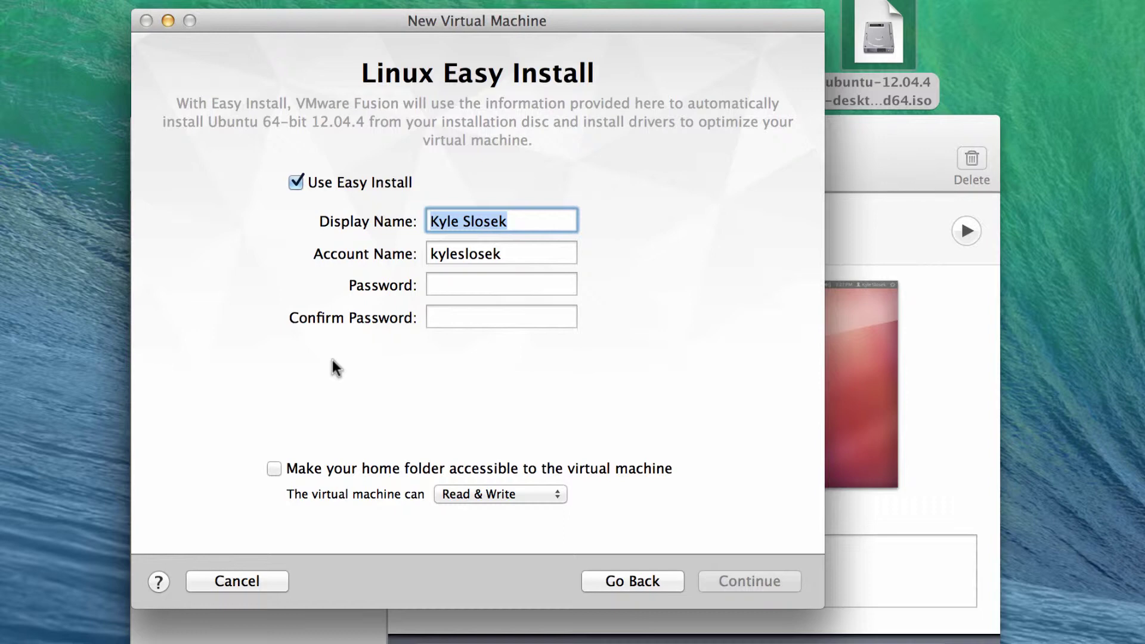
# Enter and confirm the account password for Linux Easy Install, then proceed to the virtual machine summary
pyautogui.click(449, 284)
pyautogui.write('p')
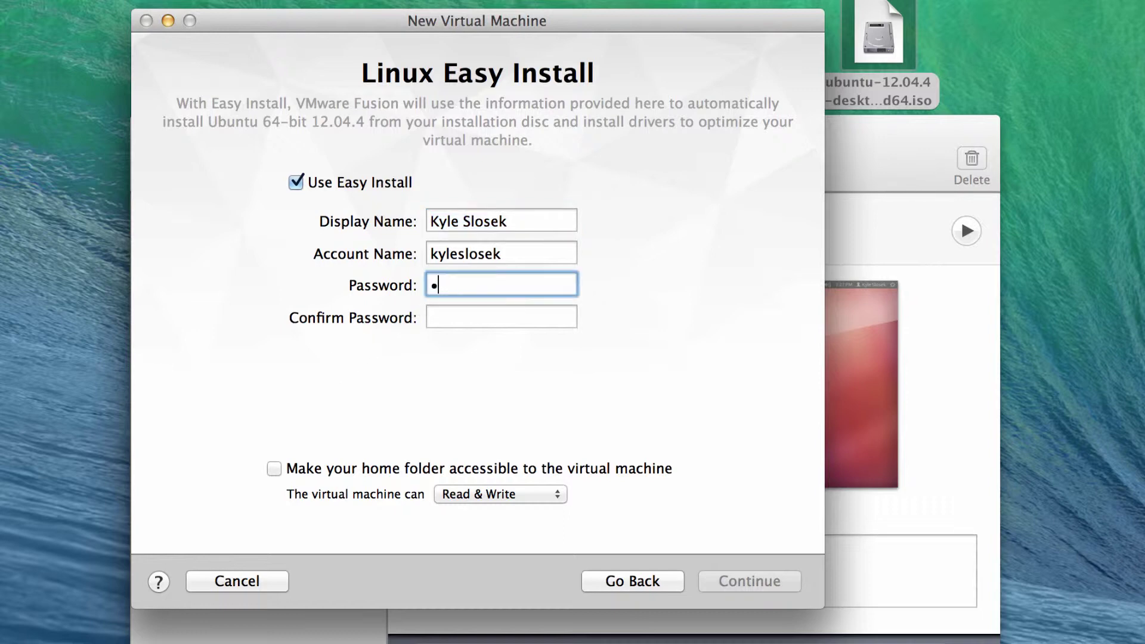
pyautogui.write('assword')
pyautogui.press('Tab')
pyautogui.write('pa')
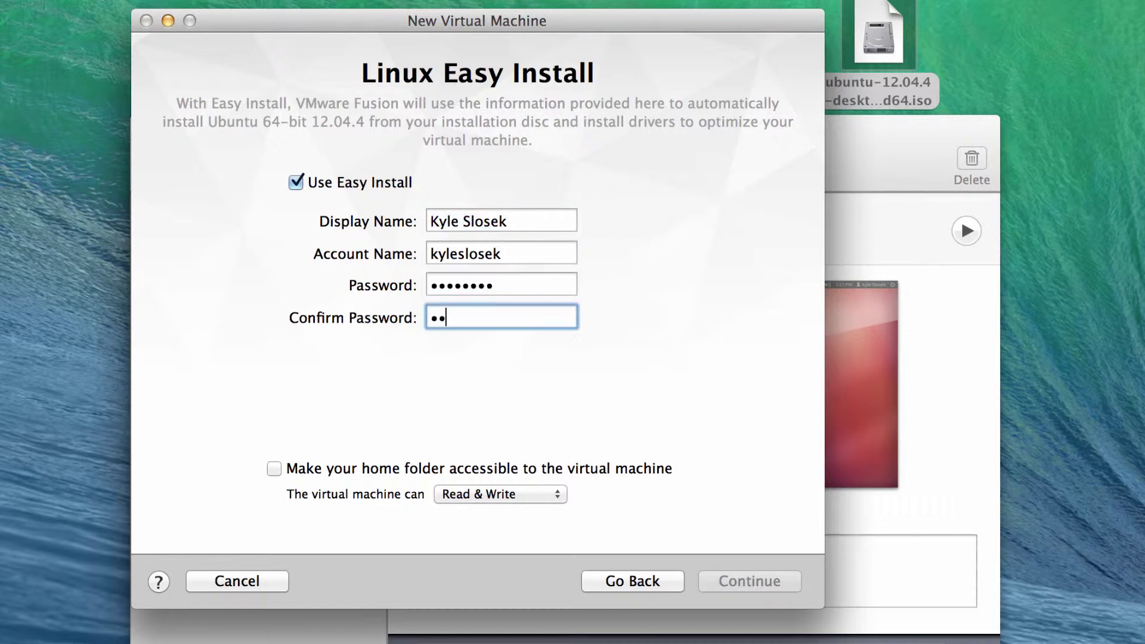
pyautogui.write('ssword')
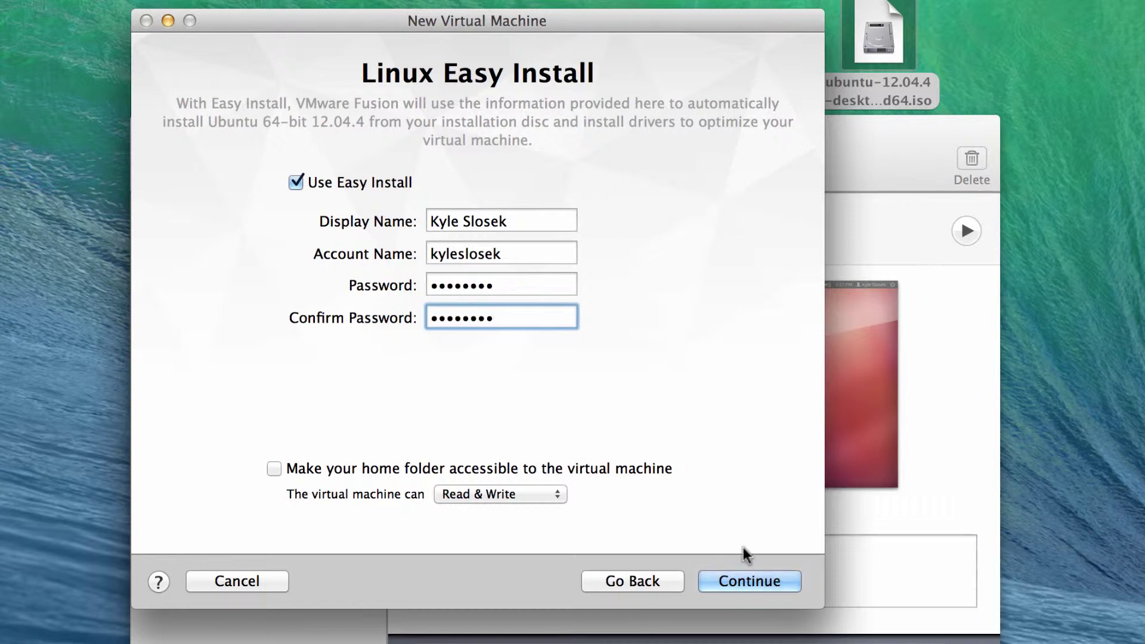
pyautogui.click(755, 586)
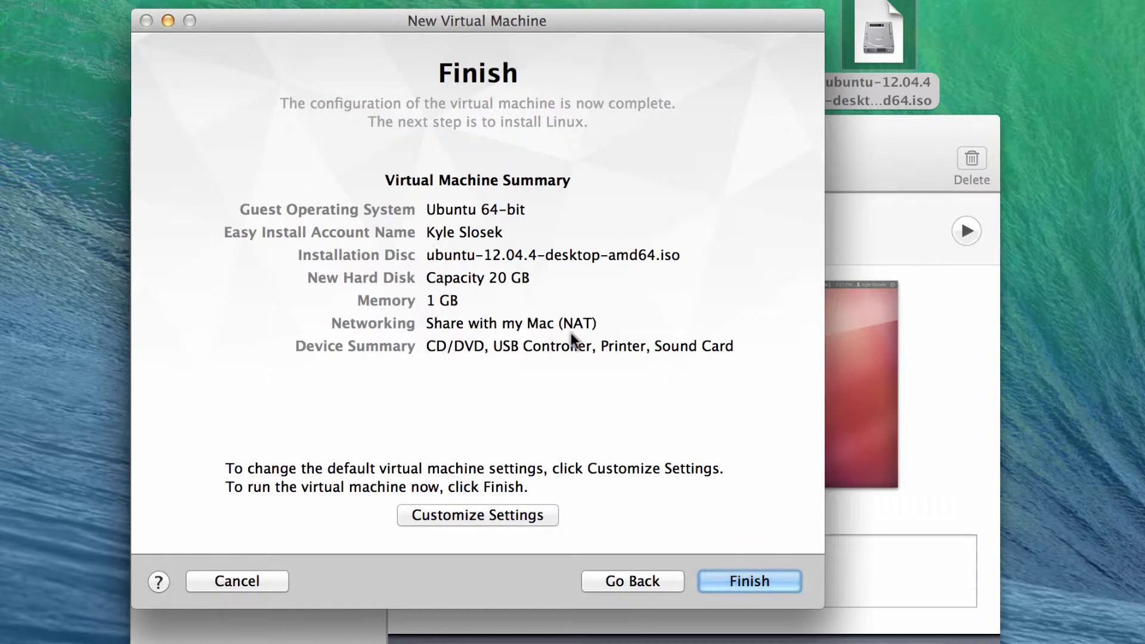
# Finish the setup by saving the machine as Ubuntu 64-bit in Virtual Machines, and let it start alongside the other running machines
pyautogui.click(753, 585)
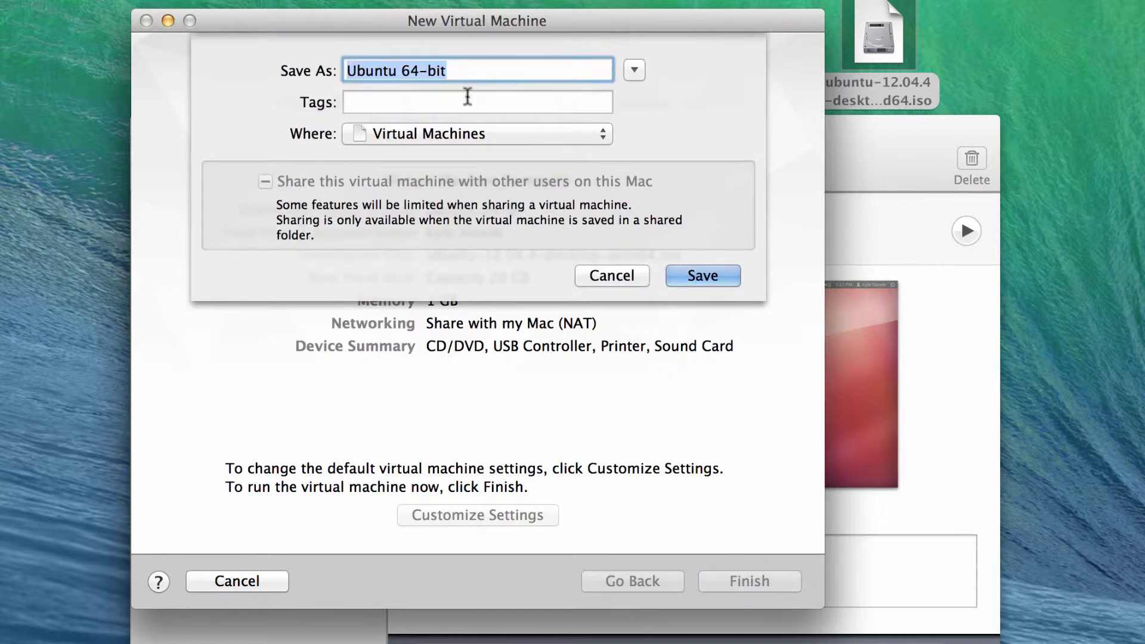
pyautogui.click(708, 280)
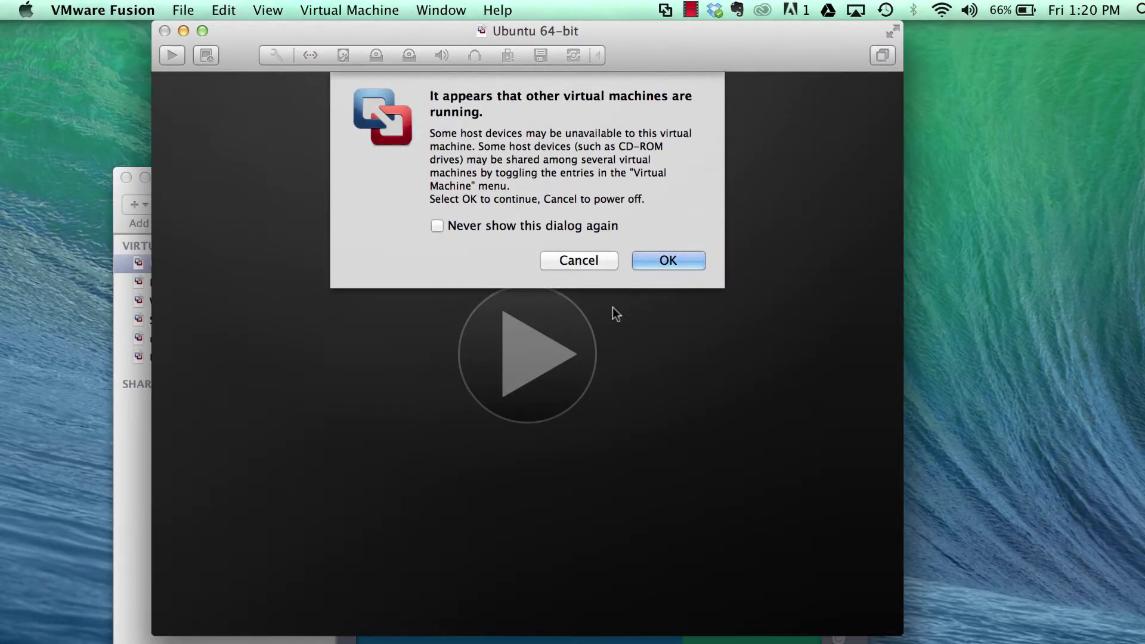
pyautogui.click(652, 270)
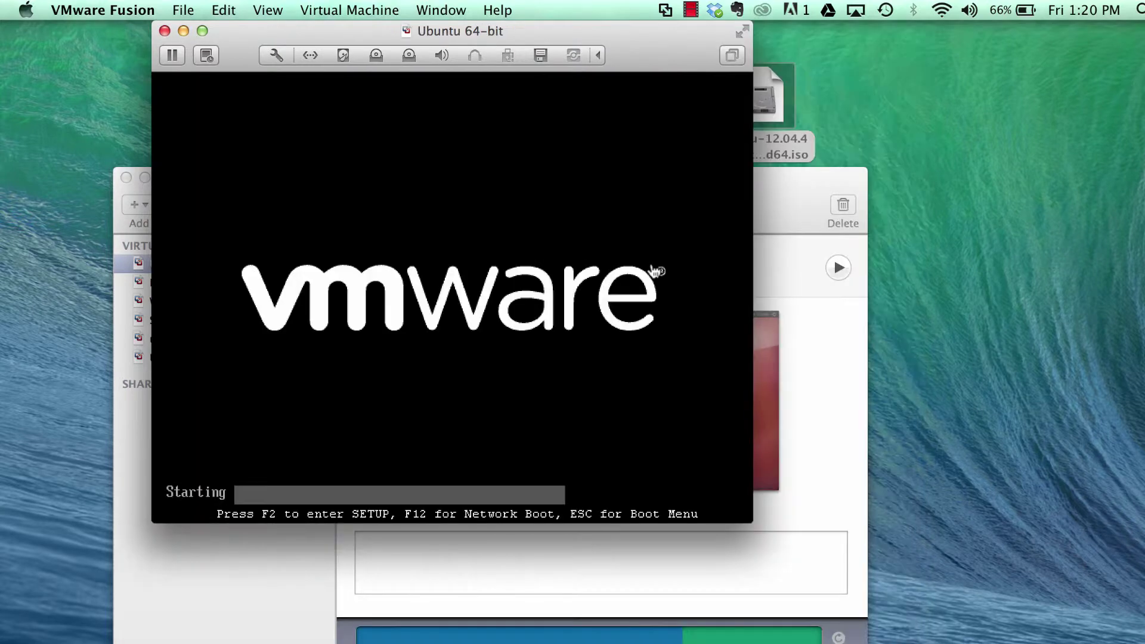
# Suspend the new Ubuntu 64-bit virtual machine and close its window
pyautogui.click(173, 56)
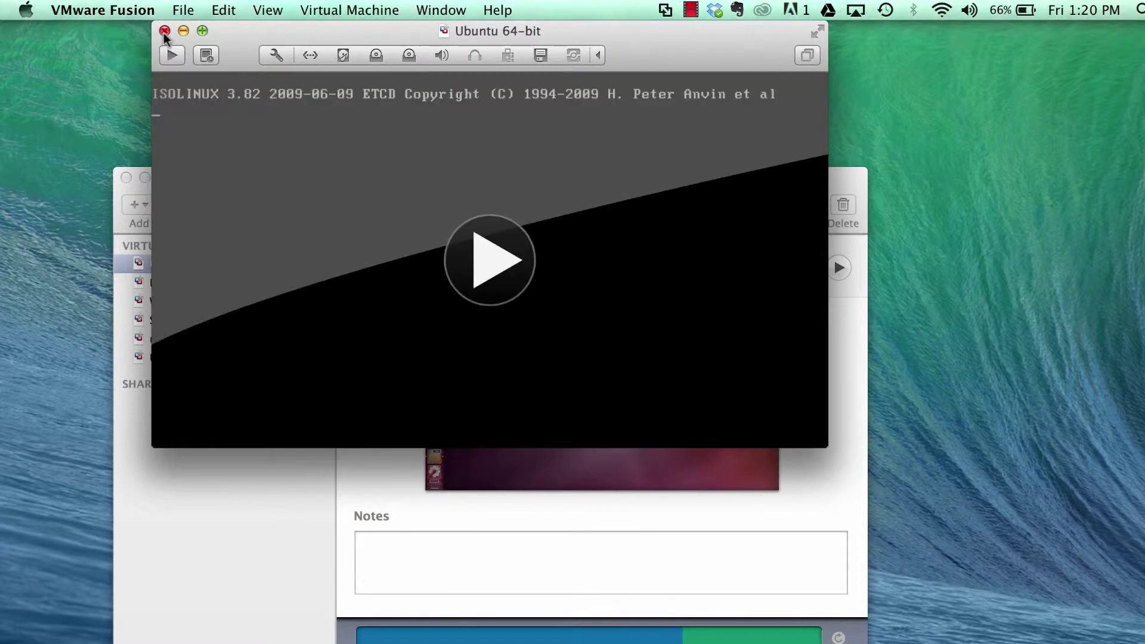
pyautogui.click(165, 31)
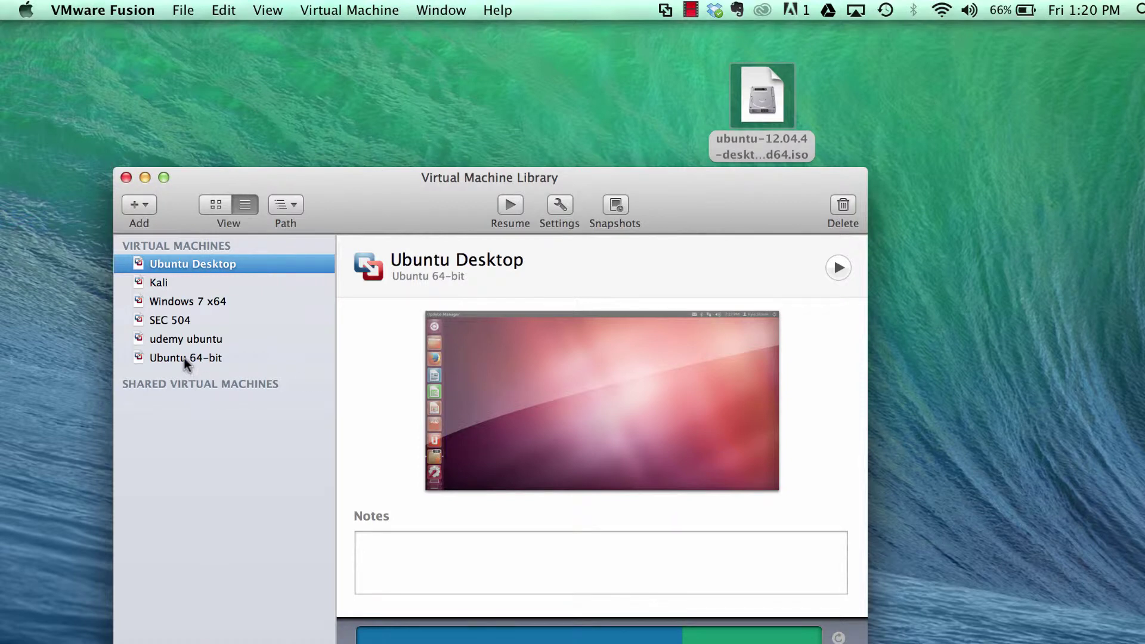
# Open the udemy ubuntu virtual machine from the library and display its settings
pyautogui.click(178, 335)
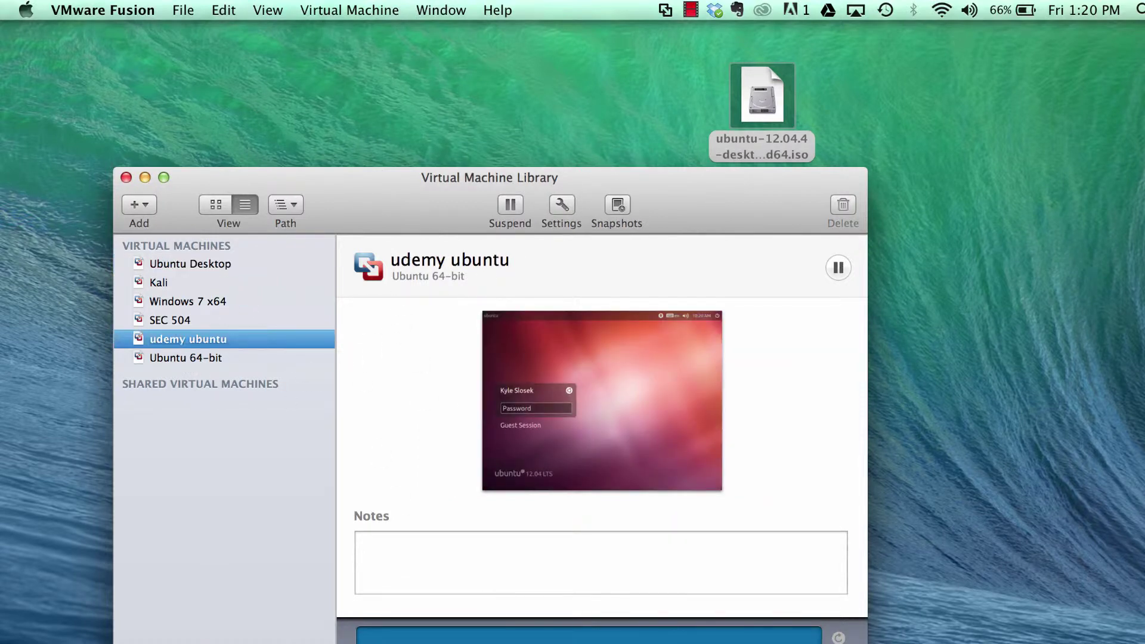
pyautogui.click(507, 357)
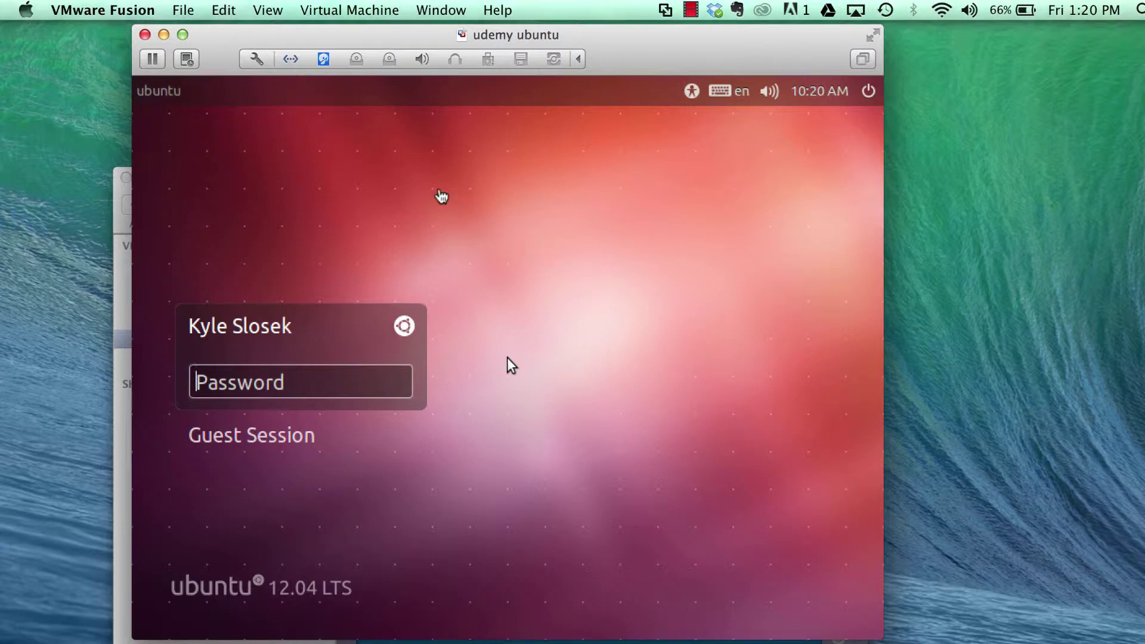
pyautogui.click(253, 60)
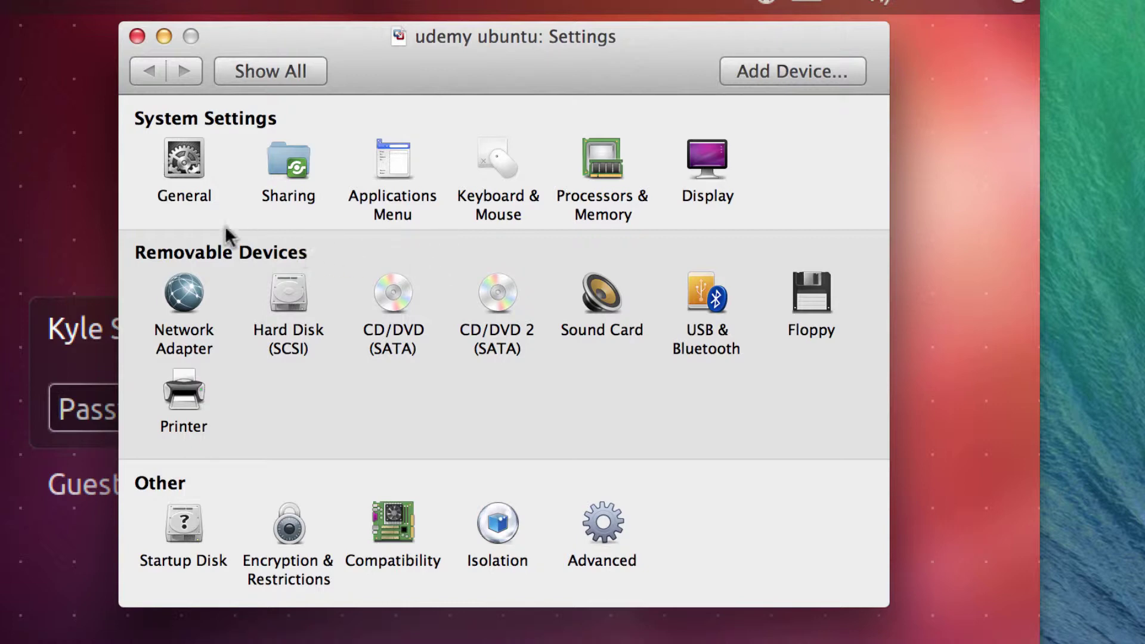
# Review the General, Sharing and Applications Menu settings of the udemy ubuntu machine
pyautogui.click(192, 166)
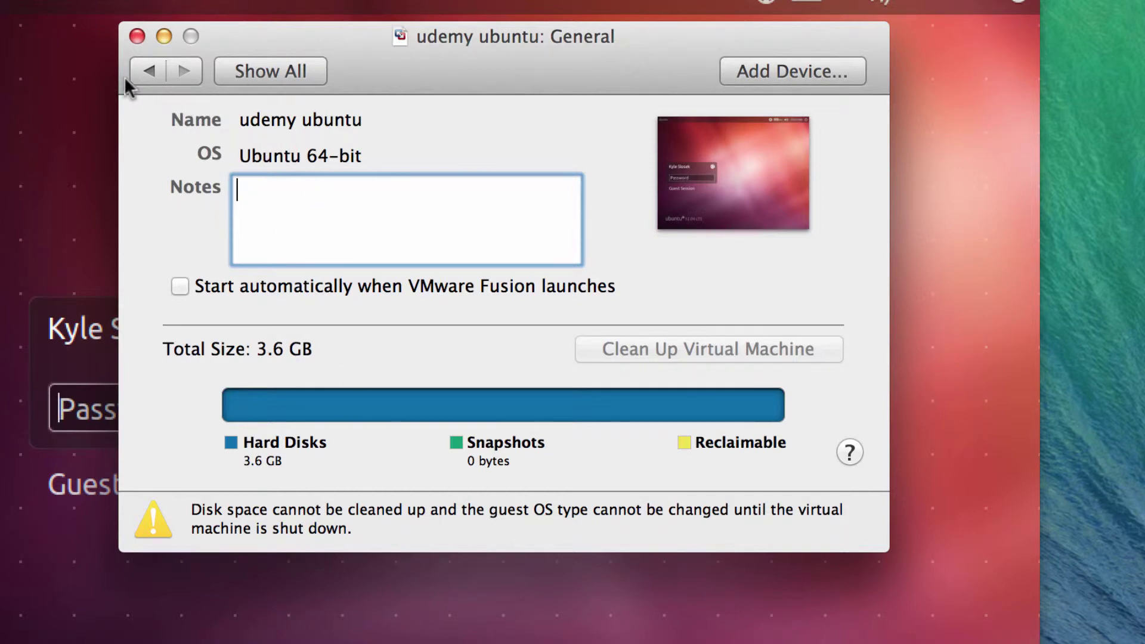
pyautogui.click(148, 72)
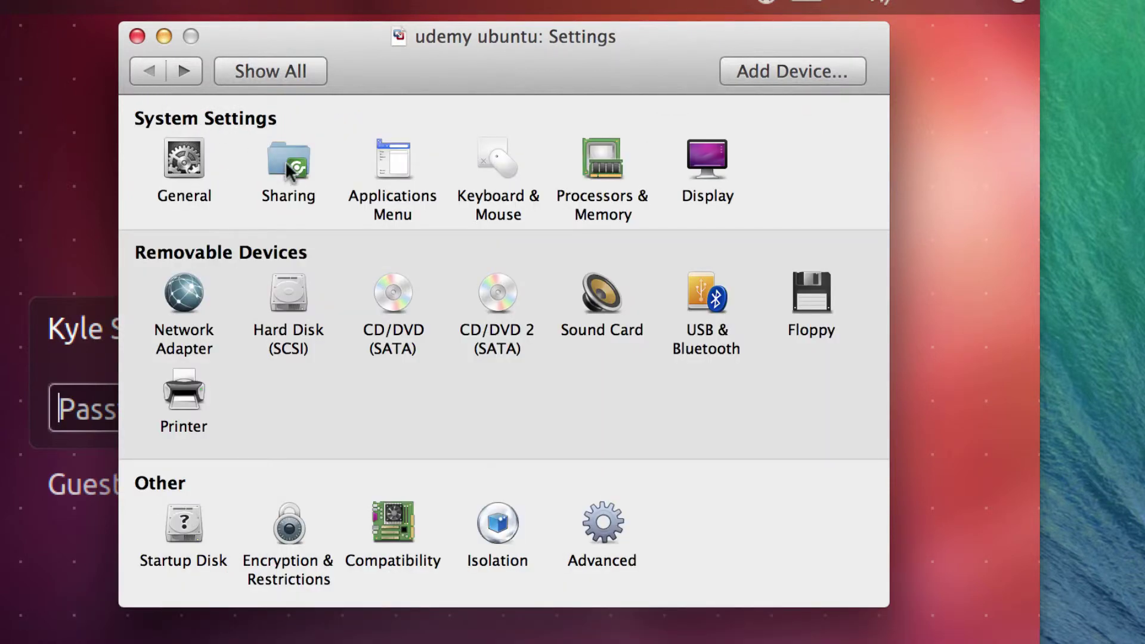
pyautogui.click(288, 166)
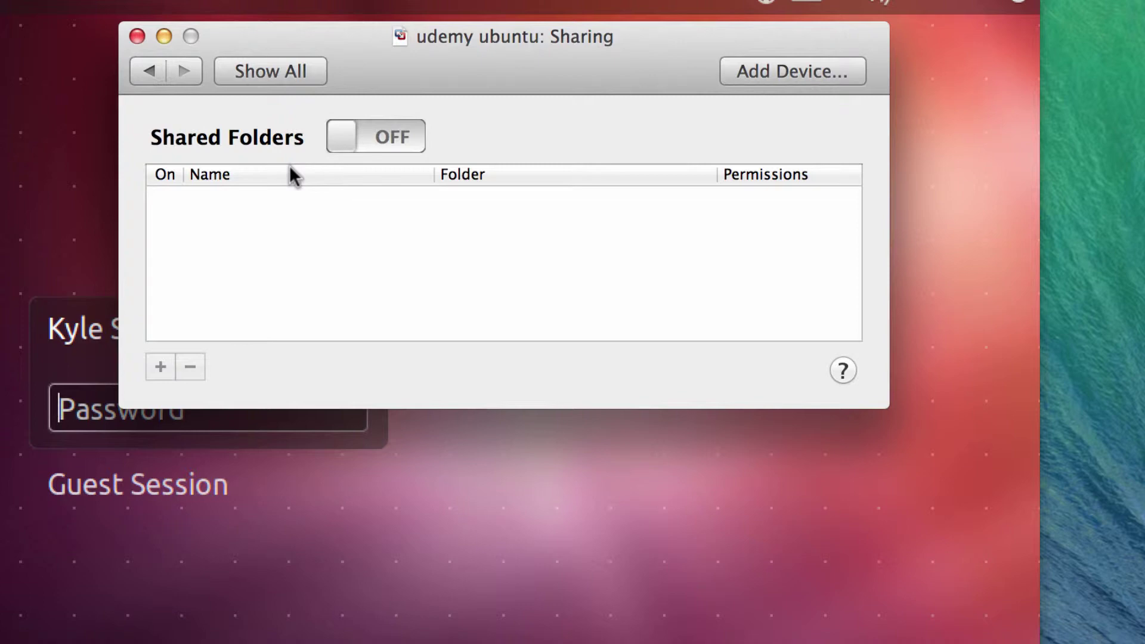
pyautogui.click(148, 77)
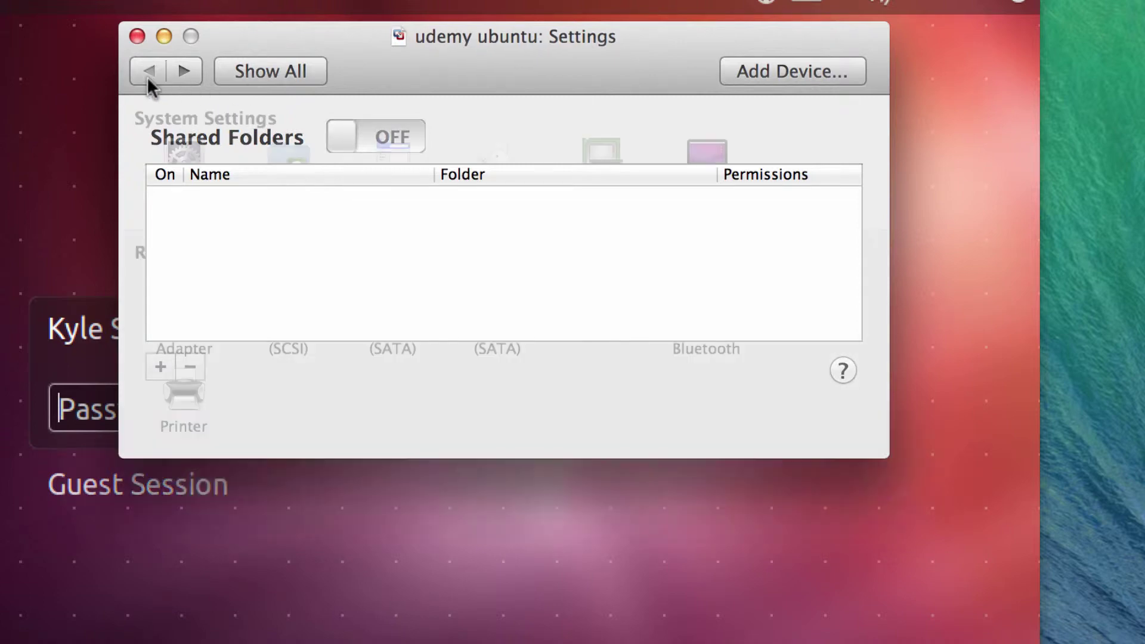
pyautogui.click(388, 166)
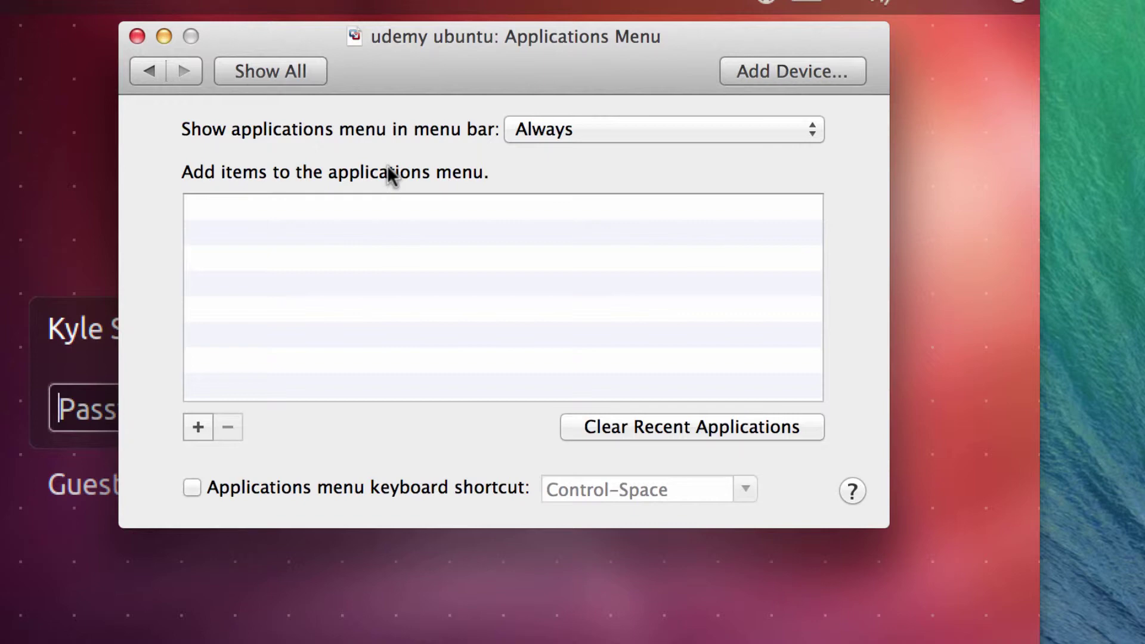
# Review the Processors & Memory and Display settings of the udemy ubuntu machine
pyautogui.click(145, 68)
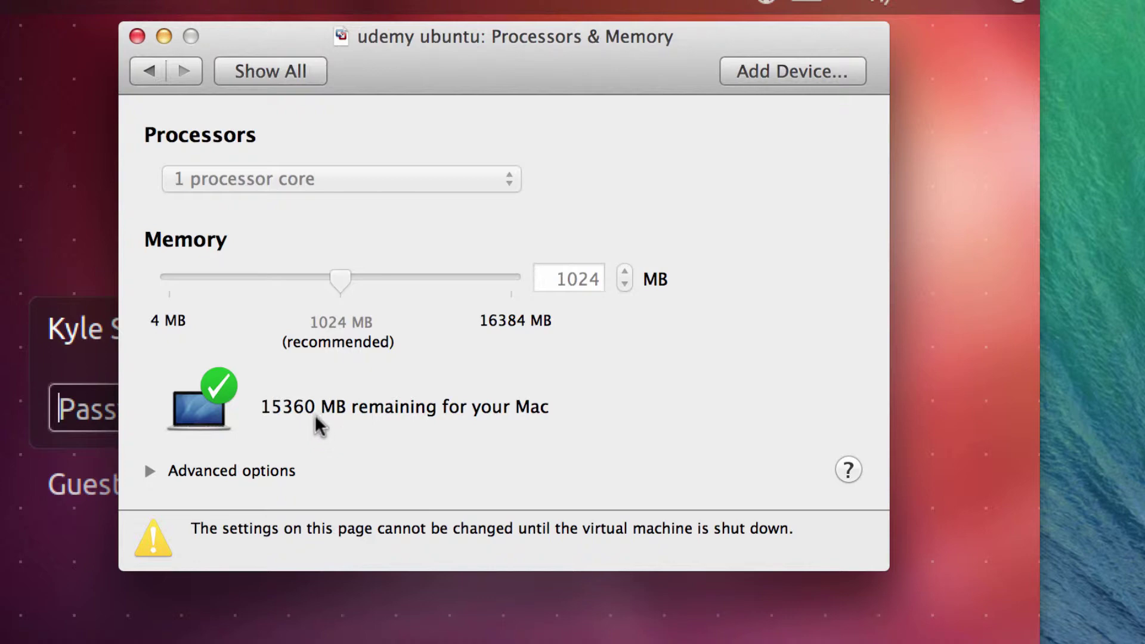
pyautogui.click(149, 71)
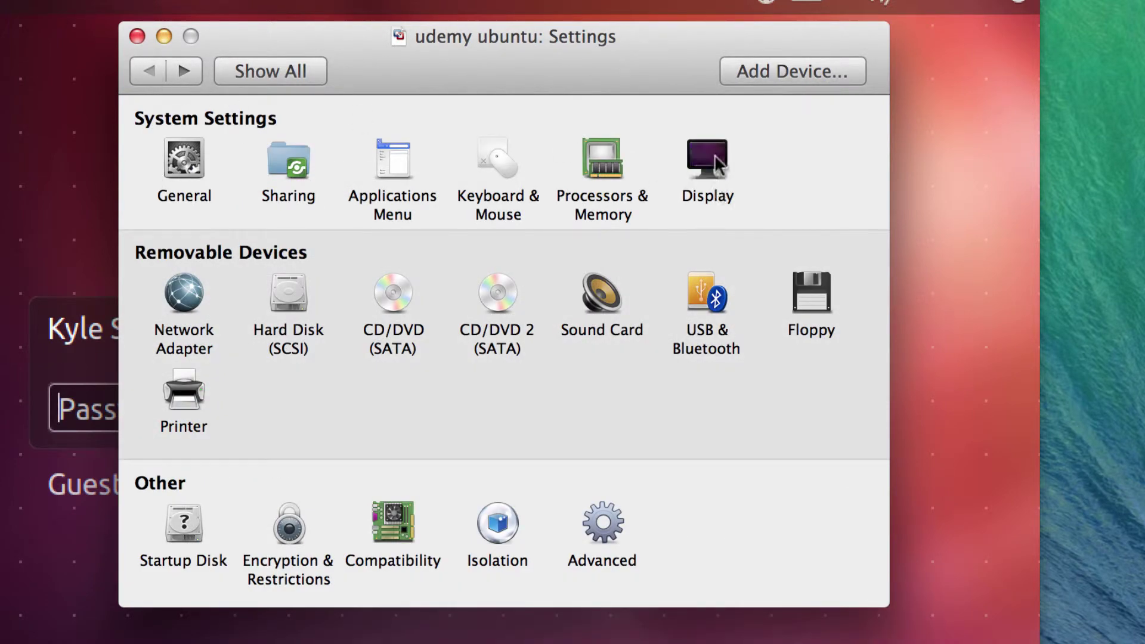
pyautogui.click(714, 157)
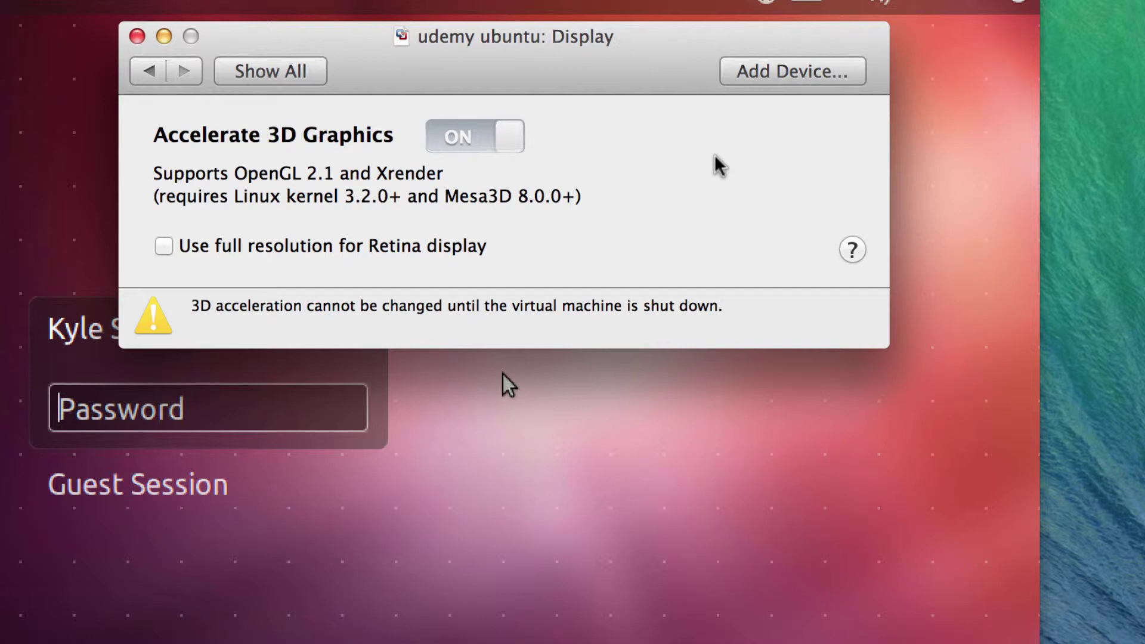
pyautogui.click(146, 73)
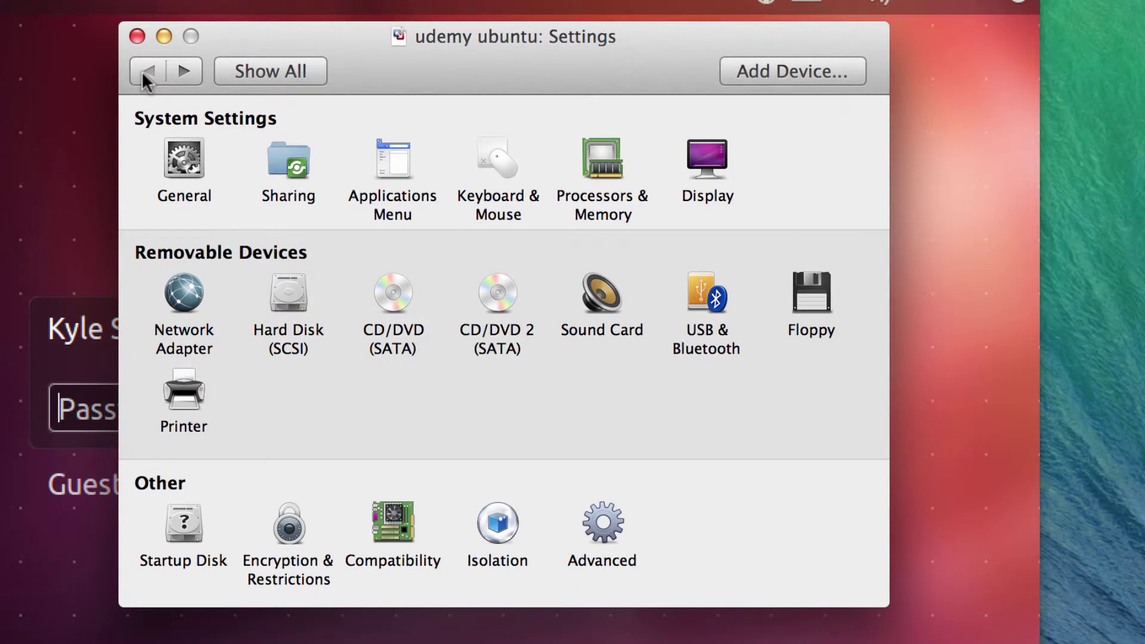
# Examine the Network Adapter options, including the description of Private to my Mac, without changing the connection type
pyautogui.click(182, 298)
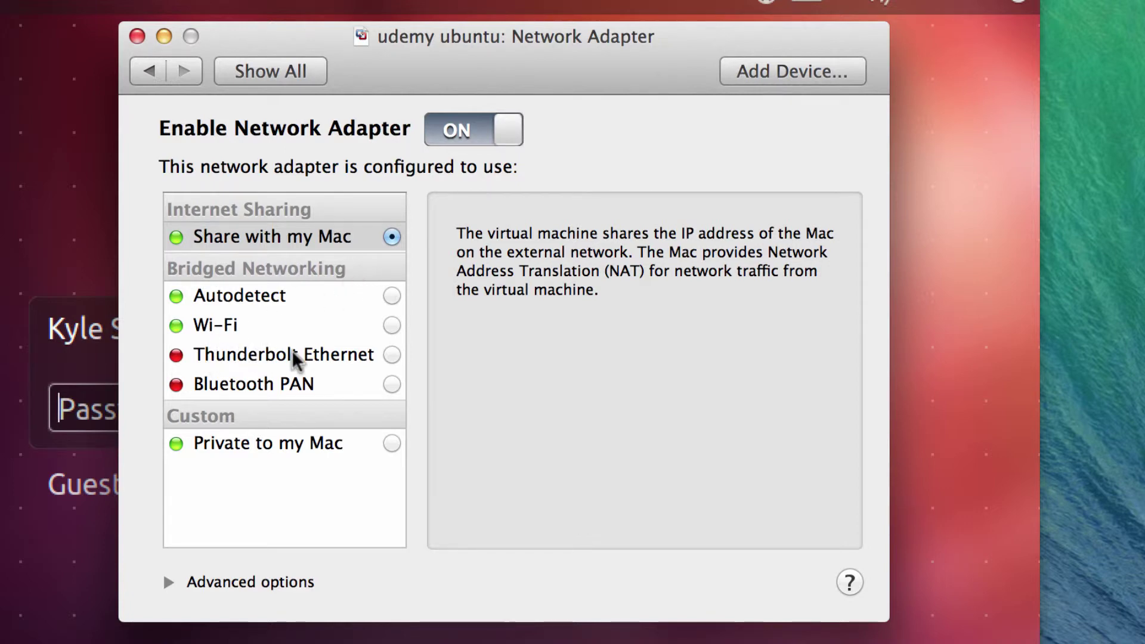
pyautogui.click(257, 442)
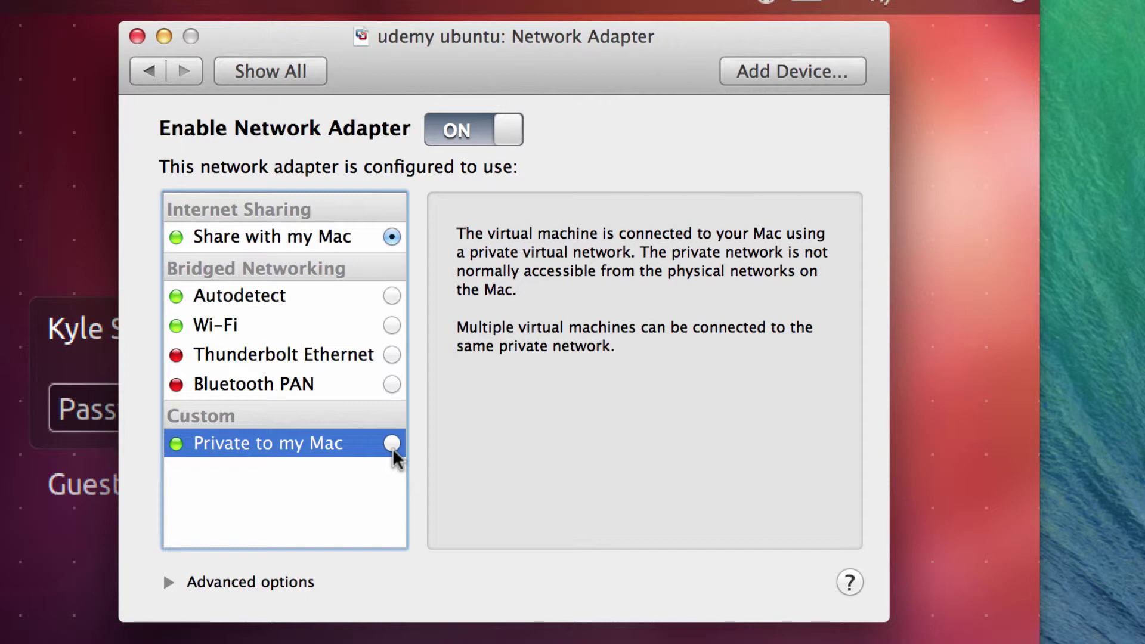
pyautogui.click(150, 75)
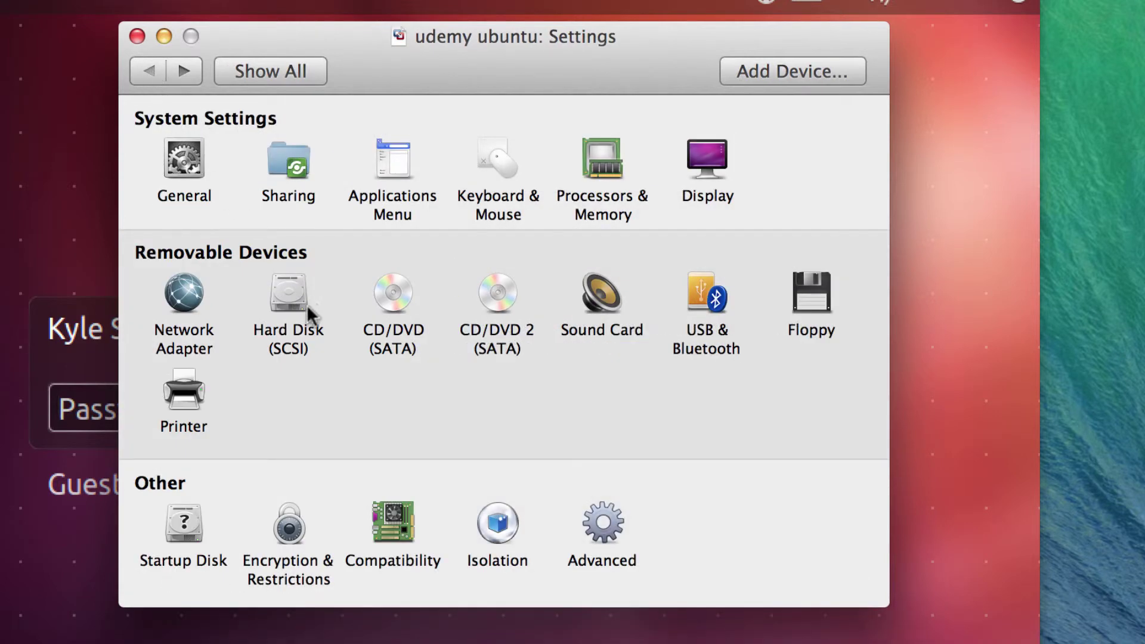
# Inspect the Hard Disk (SCSI) settings with the advanced options expanded
pyautogui.click(292, 304)
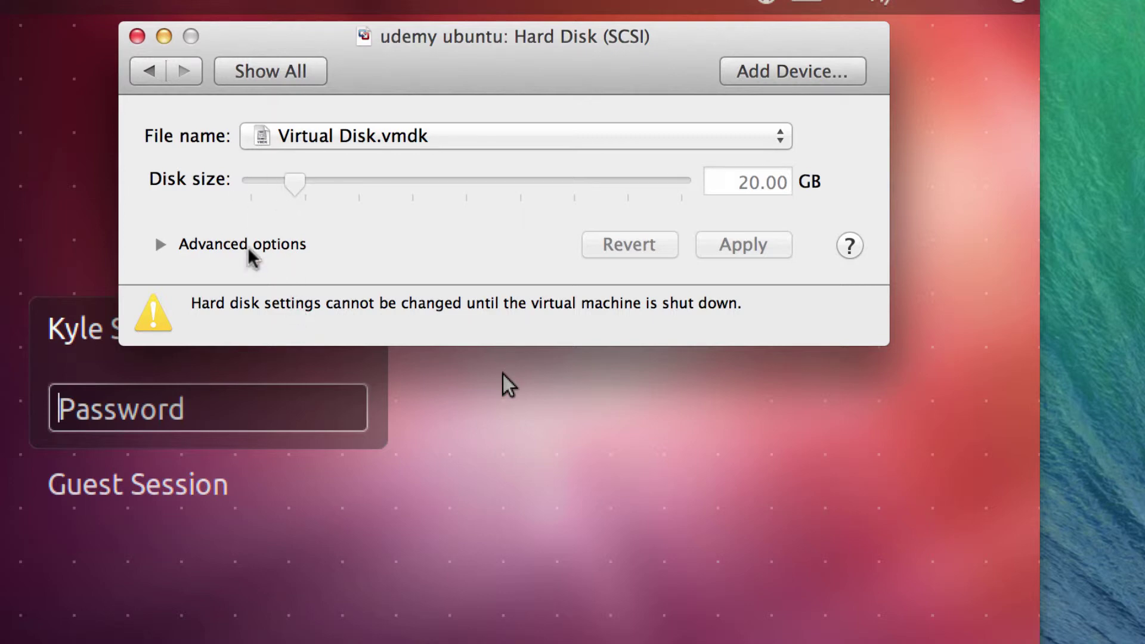
pyautogui.click(160, 244)
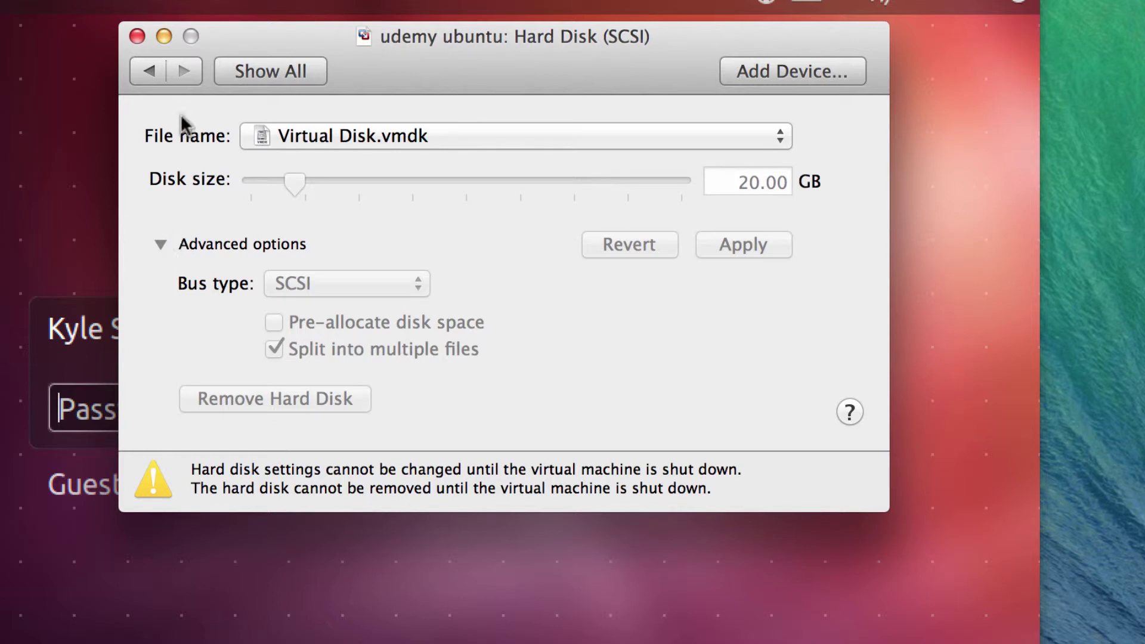
pyautogui.click(148, 71)
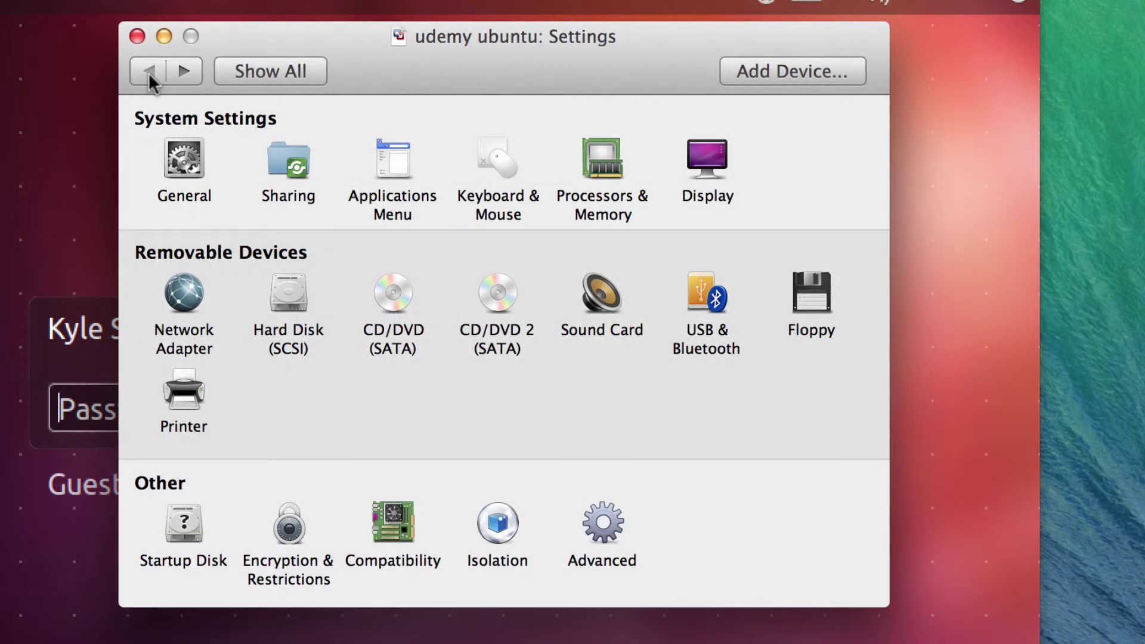
# Inspect the CD/DVD (SATA) settings with the advanced options expanded, and open the disc image chooser without selecting an image
pyautogui.click(394, 287)
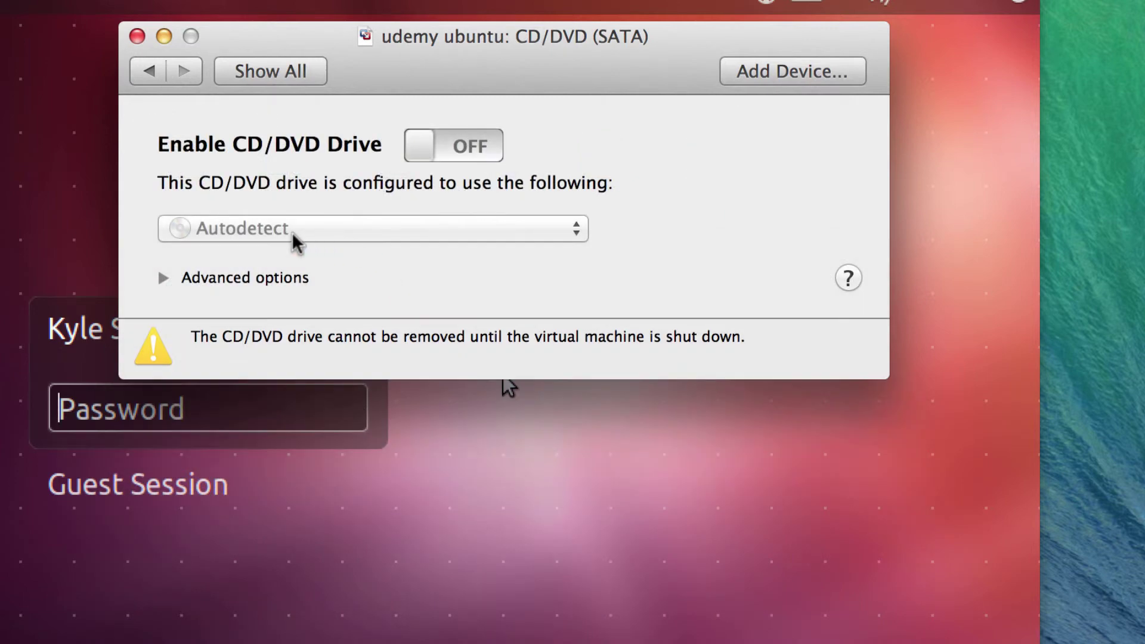
pyautogui.click(163, 278)
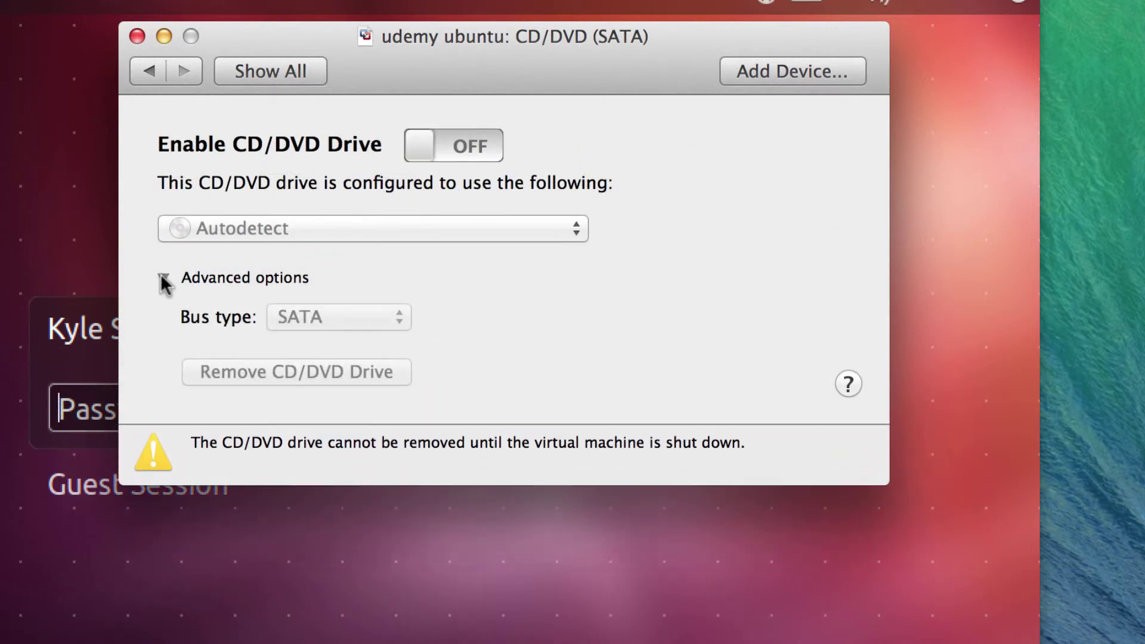
pyautogui.click(321, 237)
pyautogui.click(254, 271)
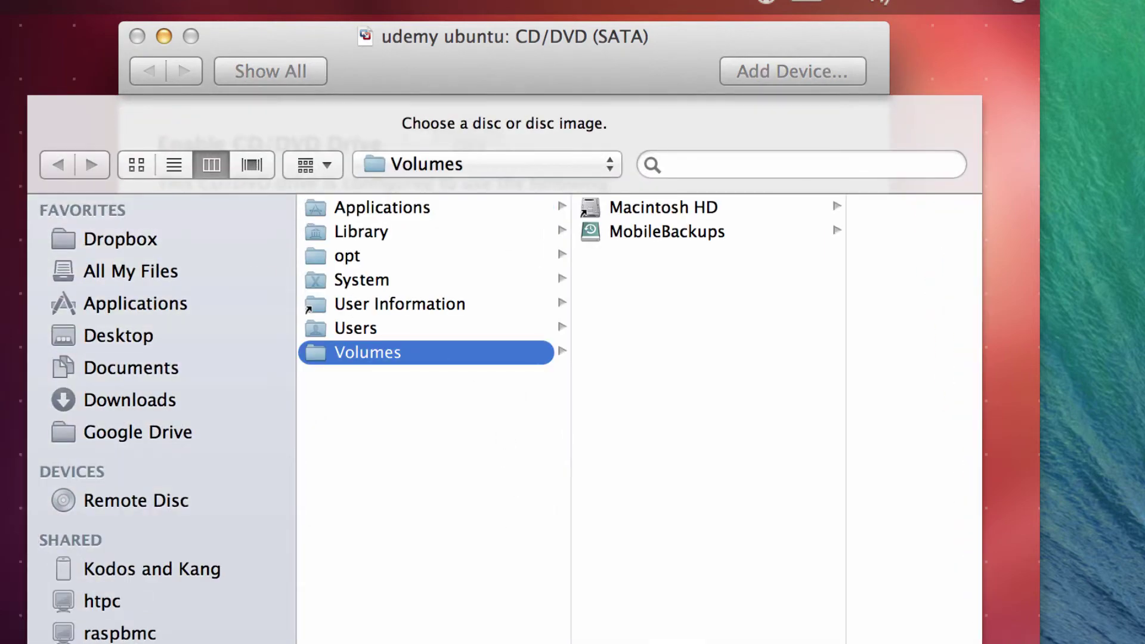
pyautogui.press('Escape')
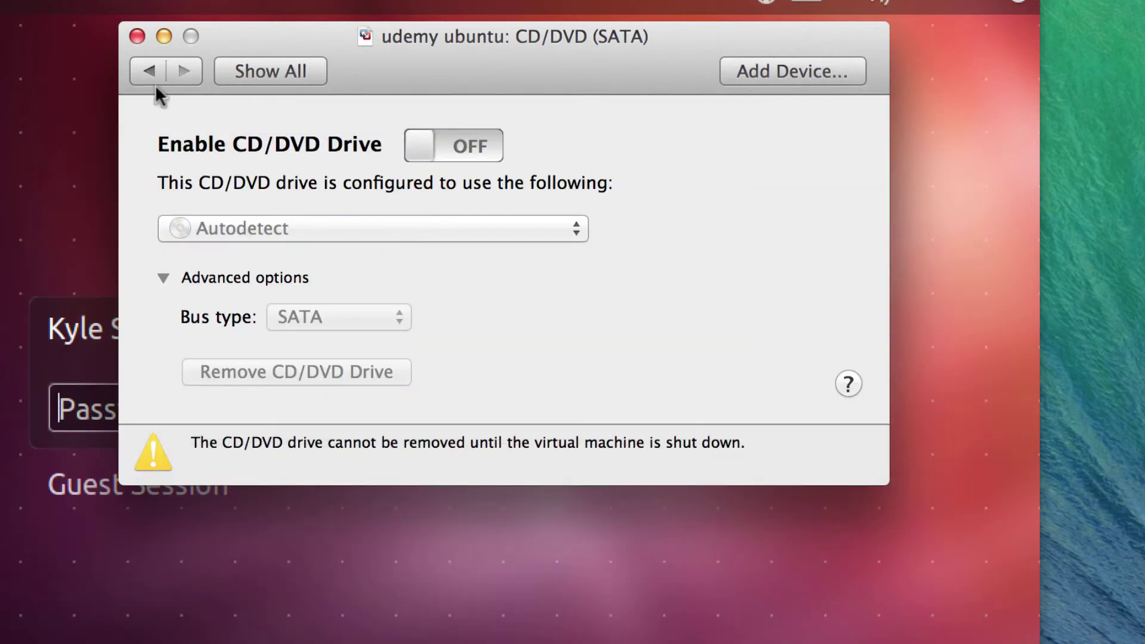
pyautogui.click(149, 72)
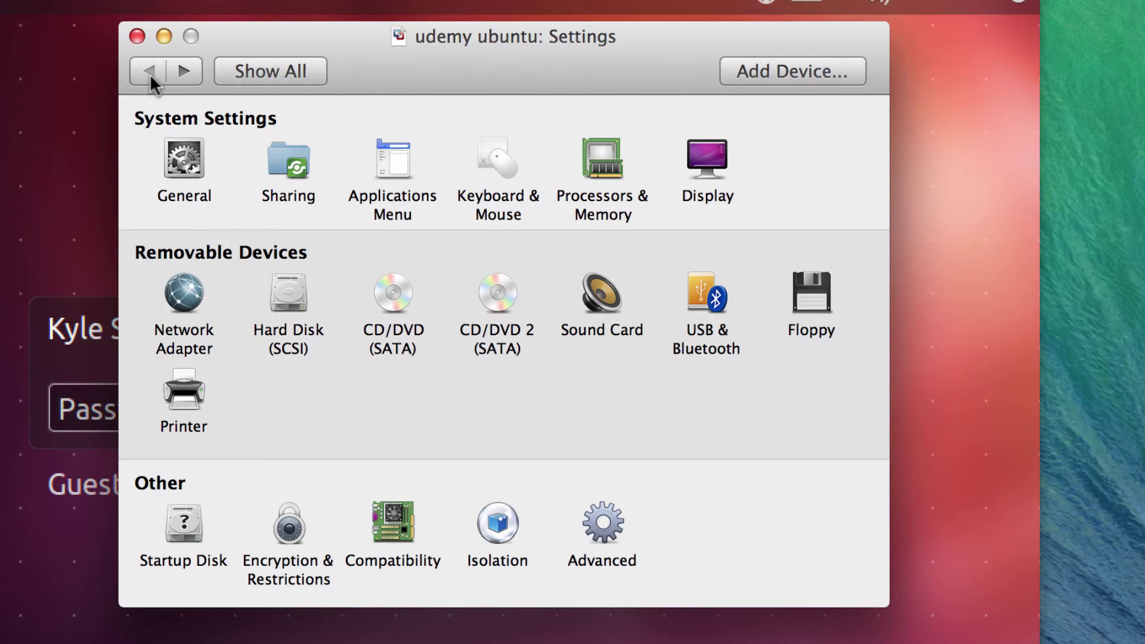
# Review the Sound Card settings and the USB & Bluetooth device list, including the plug-in action of the Apple Internal Memory Card Reader
pyautogui.click(604, 297)
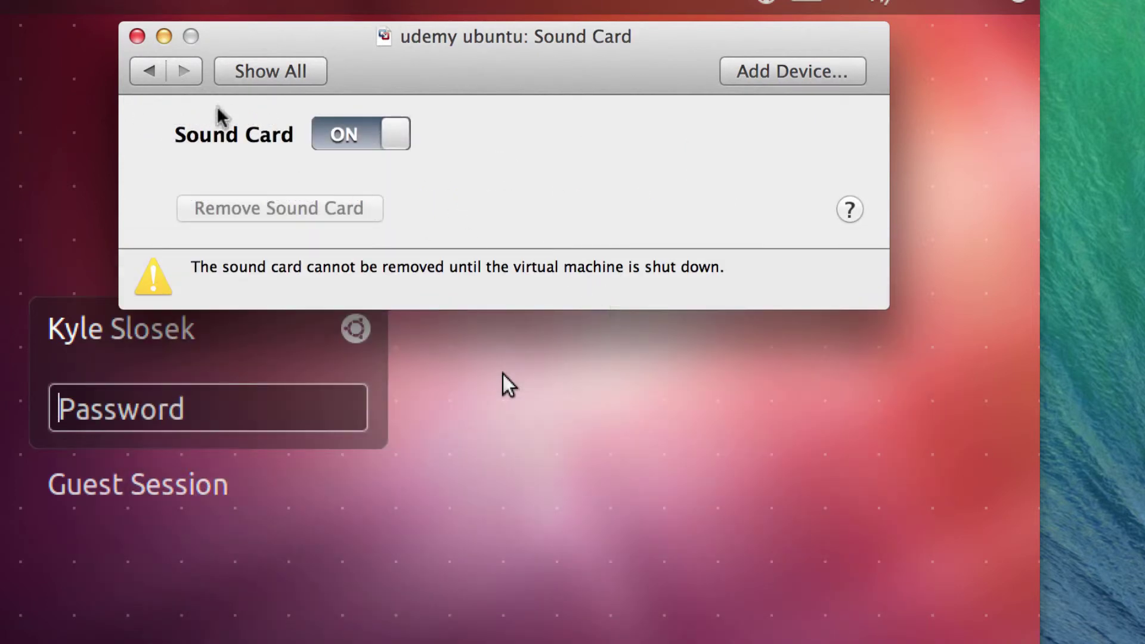
pyautogui.click(152, 75)
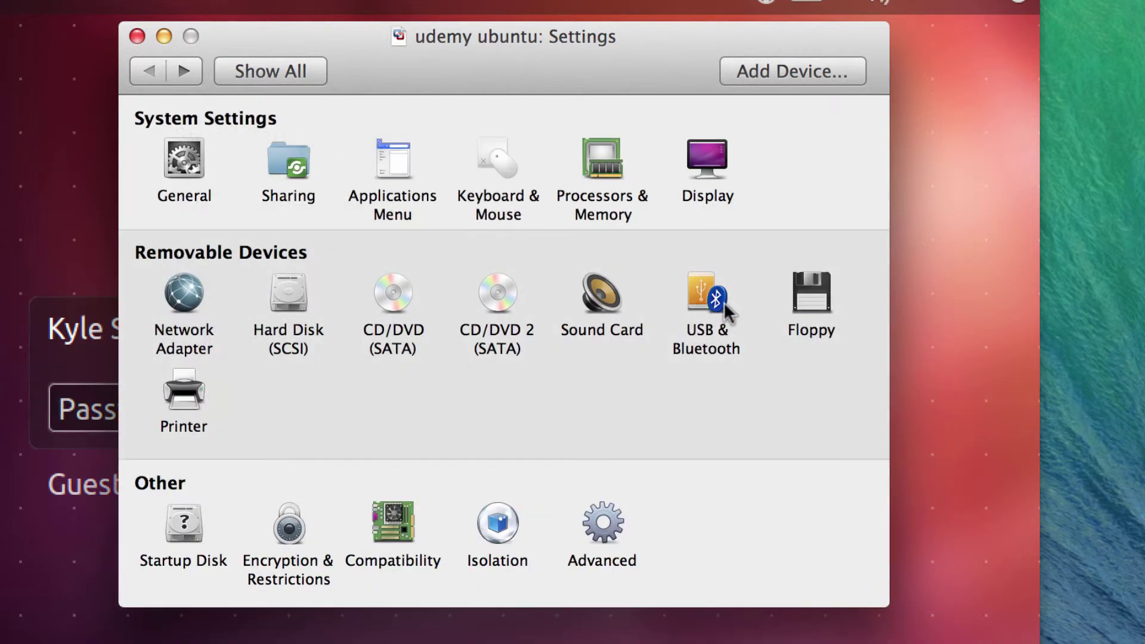
pyautogui.click(702, 298)
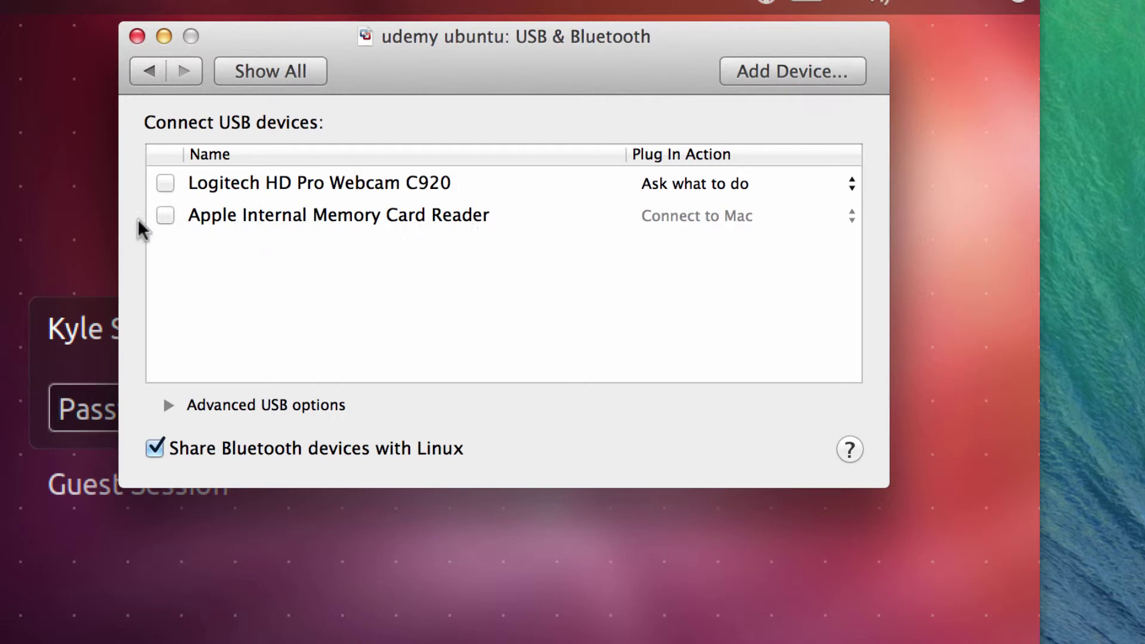
pyautogui.click(850, 225)
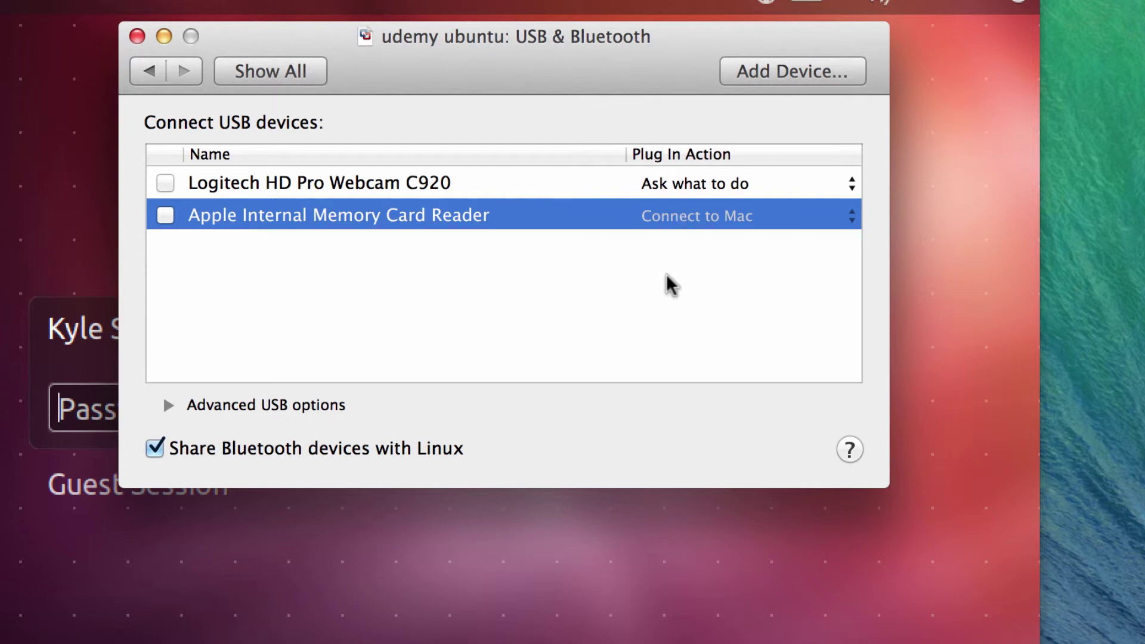
pyautogui.click(149, 72)
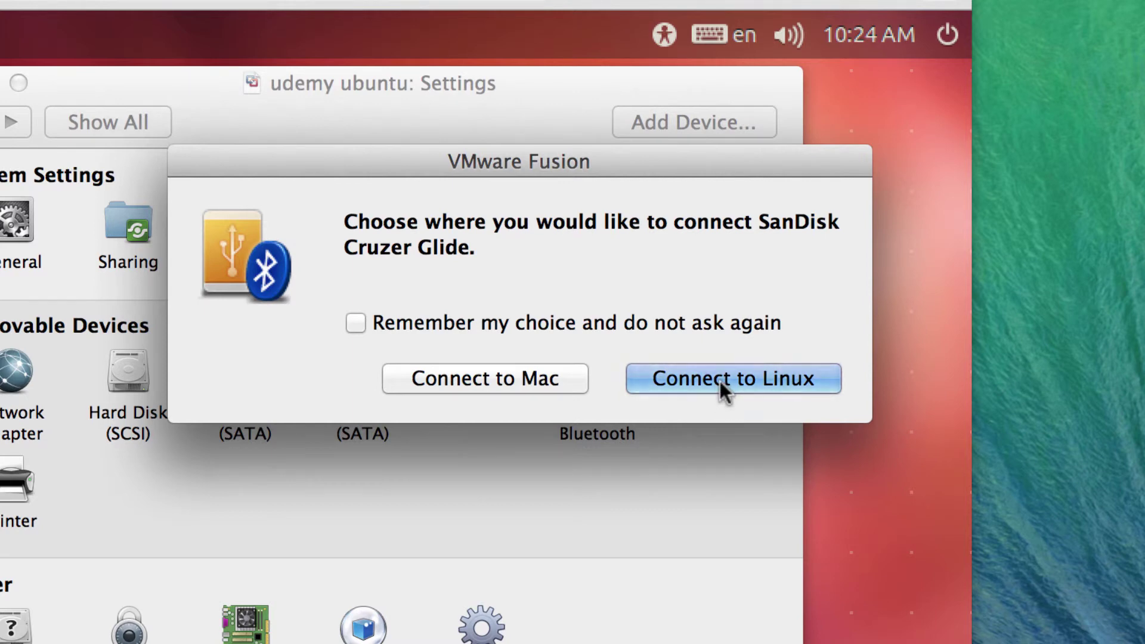
# Connect the SanDisk Cruzer Glide USB drive to Linux without remembering the choice
pyautogui.click(686, 376)
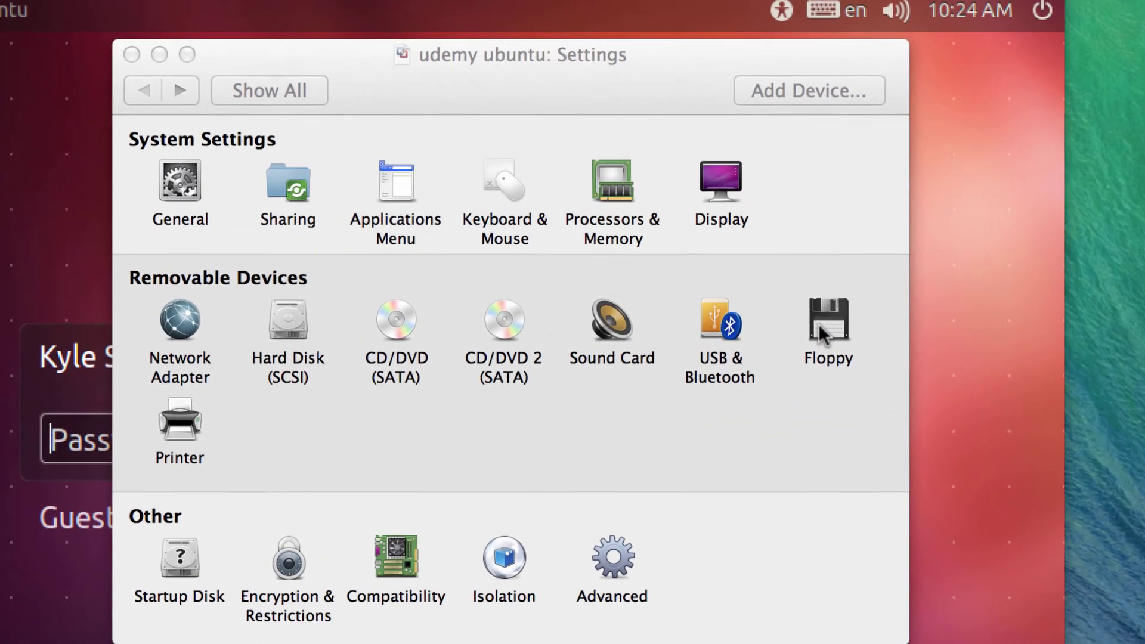
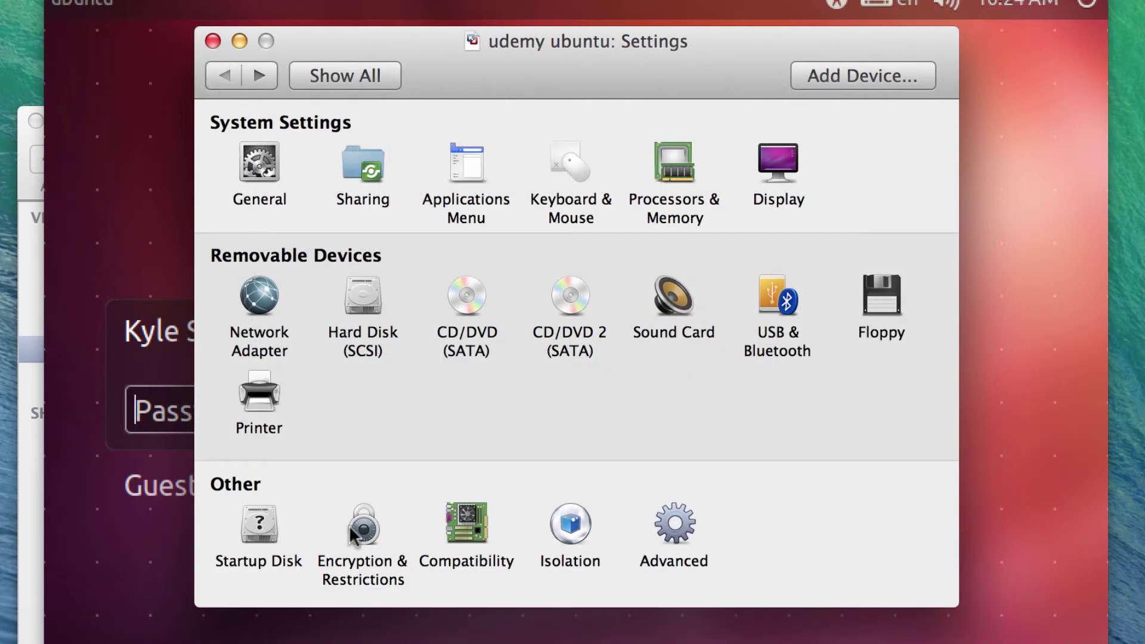
# Review the Encryption & Restrictions and Isolation settings of the udemy ubuntu machine and close its settings window
pyautogui.click(356, 526)
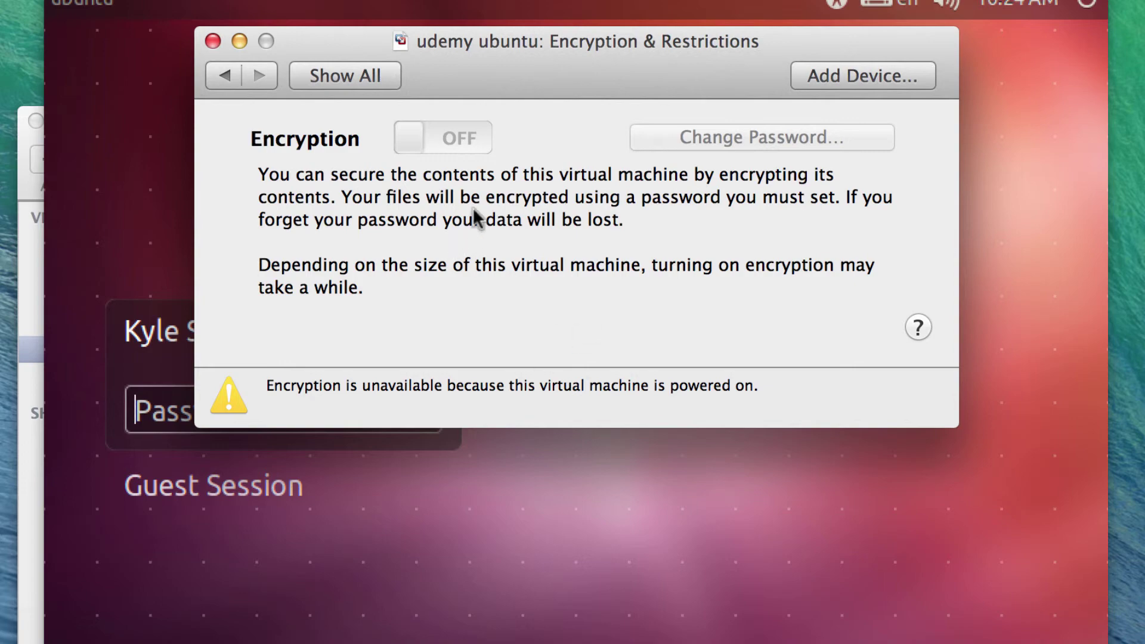
pyautogui.click(229, 84)
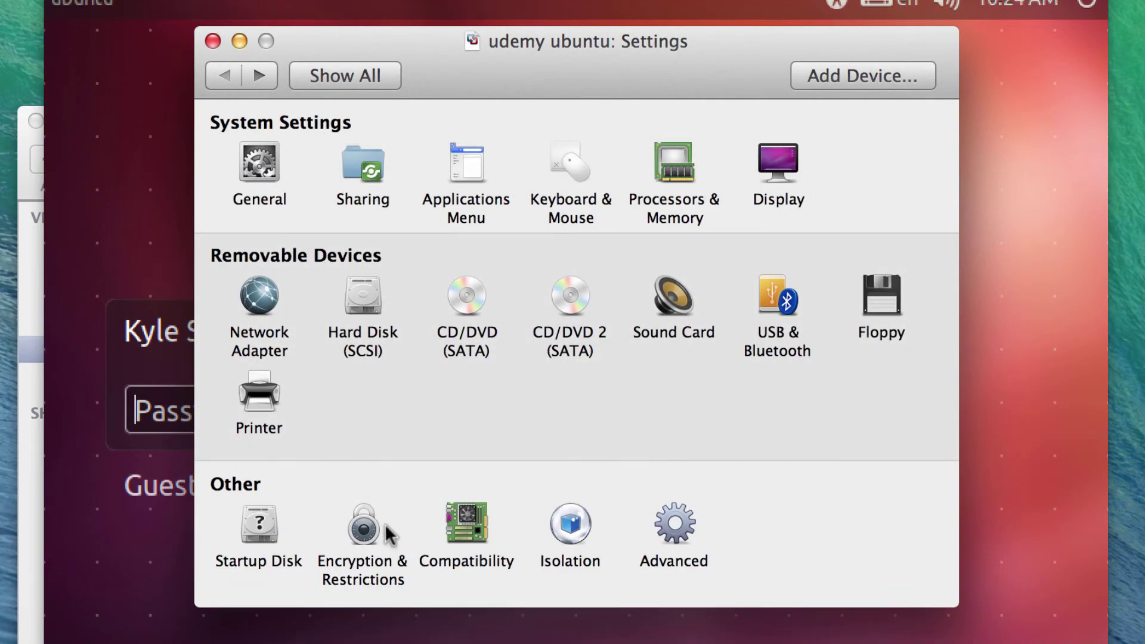
pyautogui.click(579, 526)
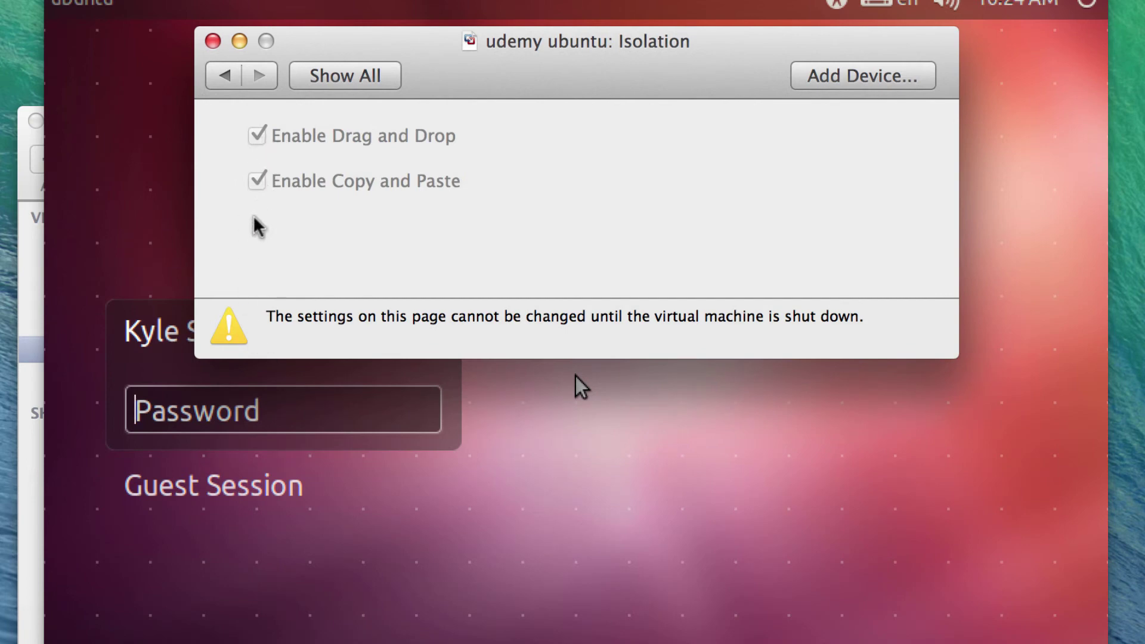
pyautogui.click(226, 78)
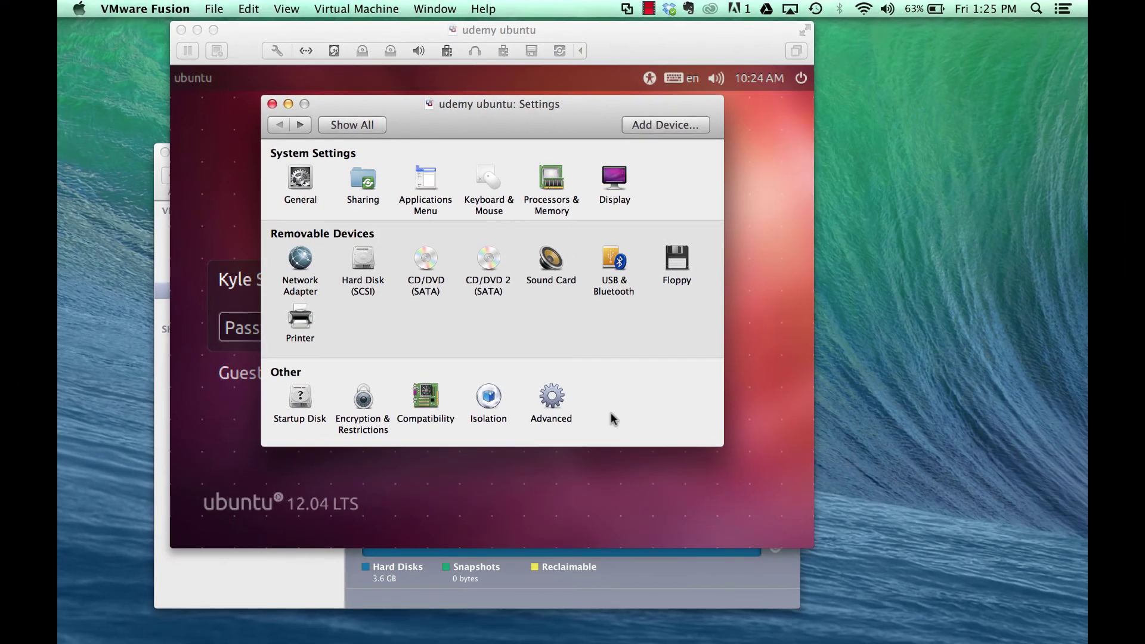
pyautogui.click(272, 104)
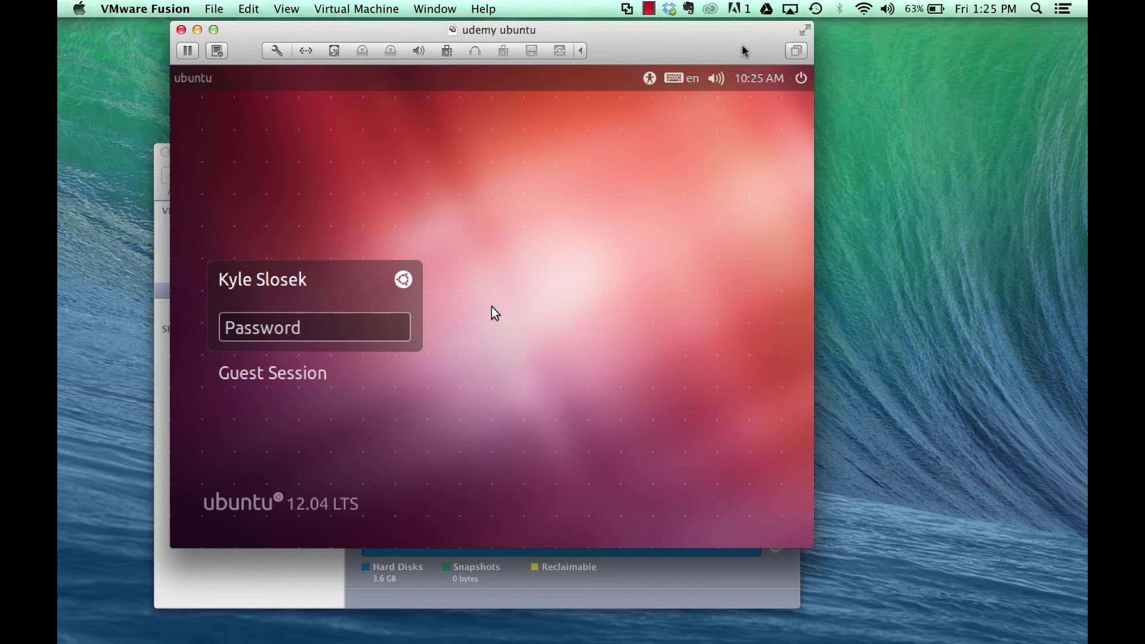
# Show the udemy ubuntu machine in full screen and switch between it and the Mac desktop, ending on the desktop
pyautogui.click(805, 33)
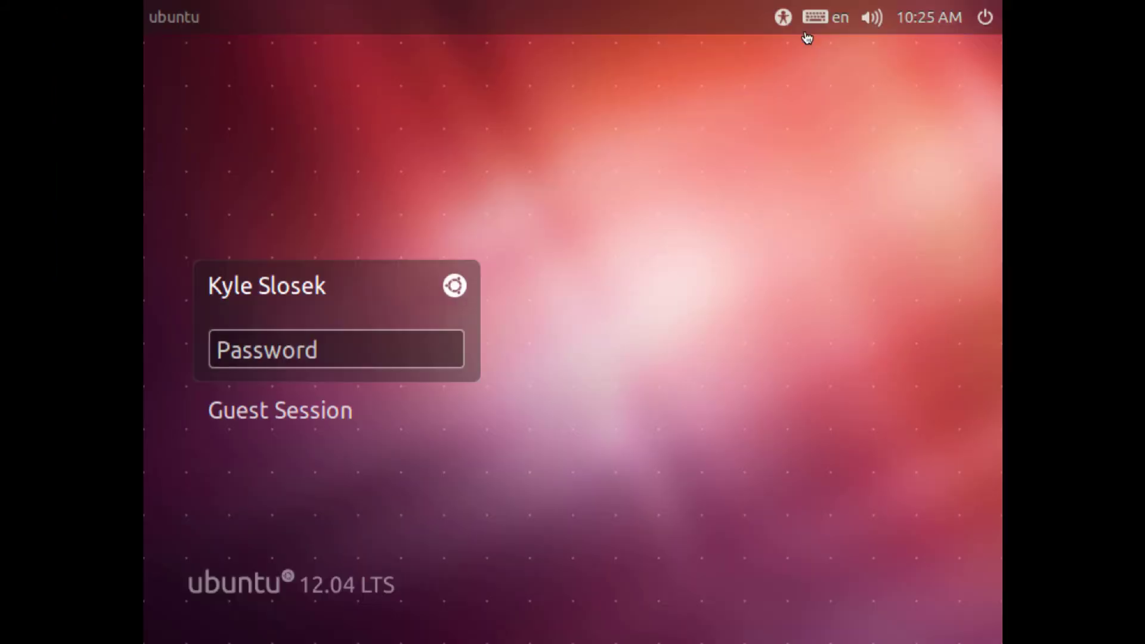
pyautogui.hotkey('ctrl', 'Left')
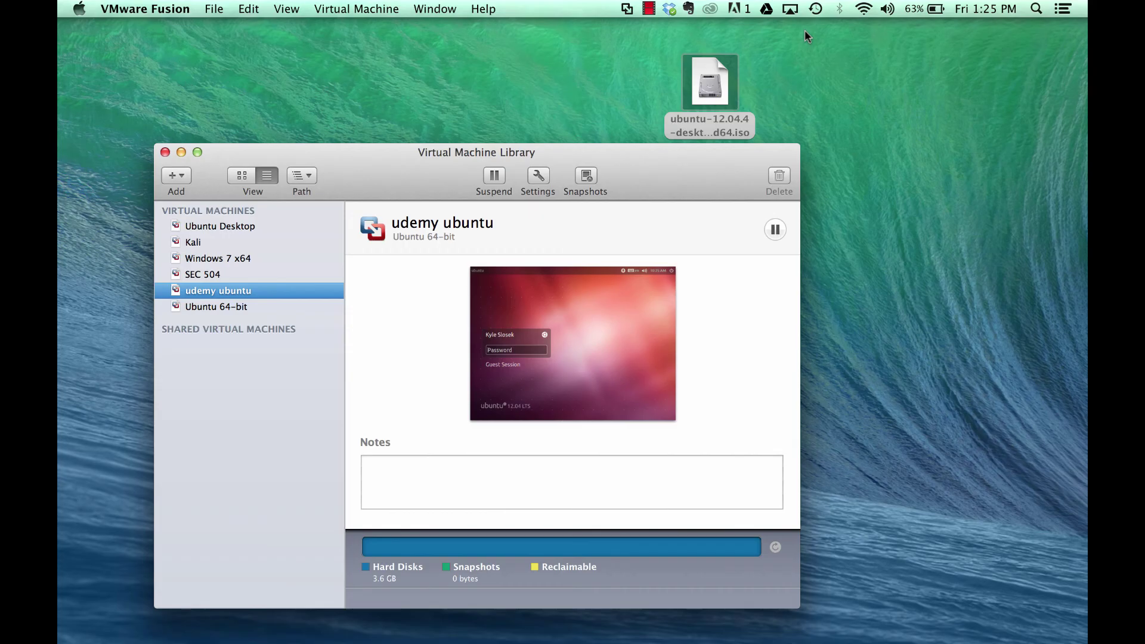
pyautogui.hotkey('ctrl', 'Right')
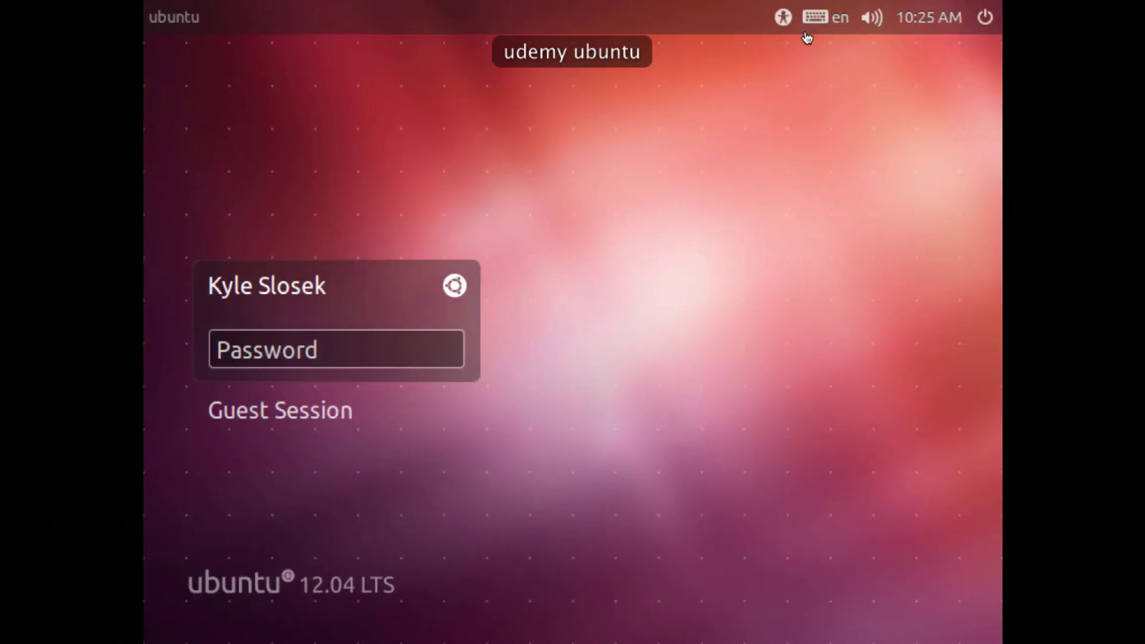
pyautogui.hotkey('ctrl', 'Left')
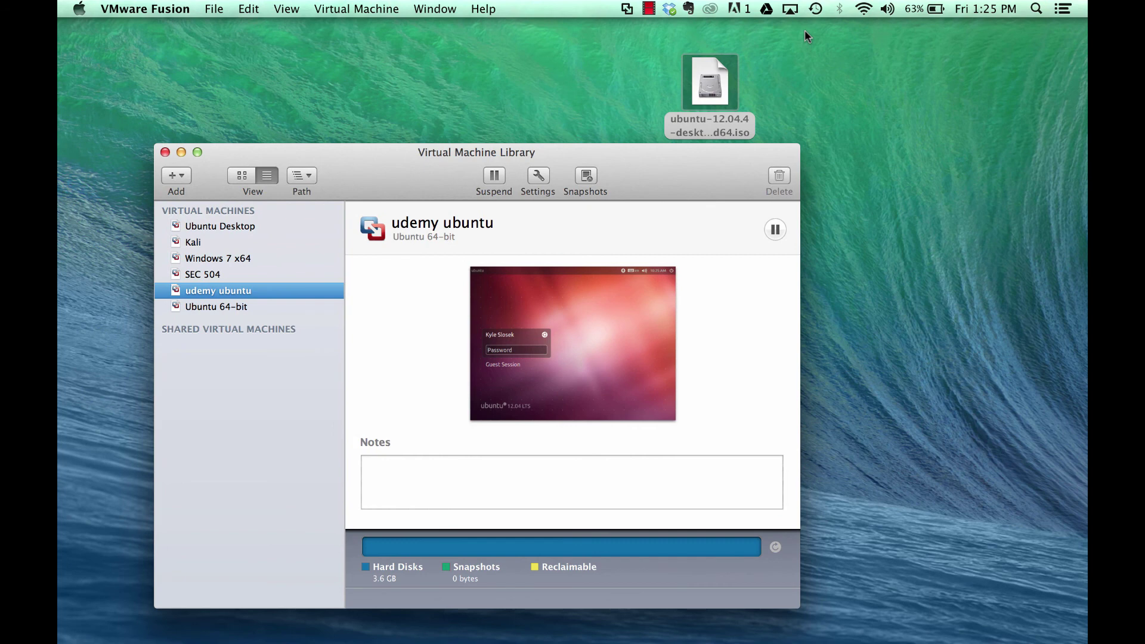